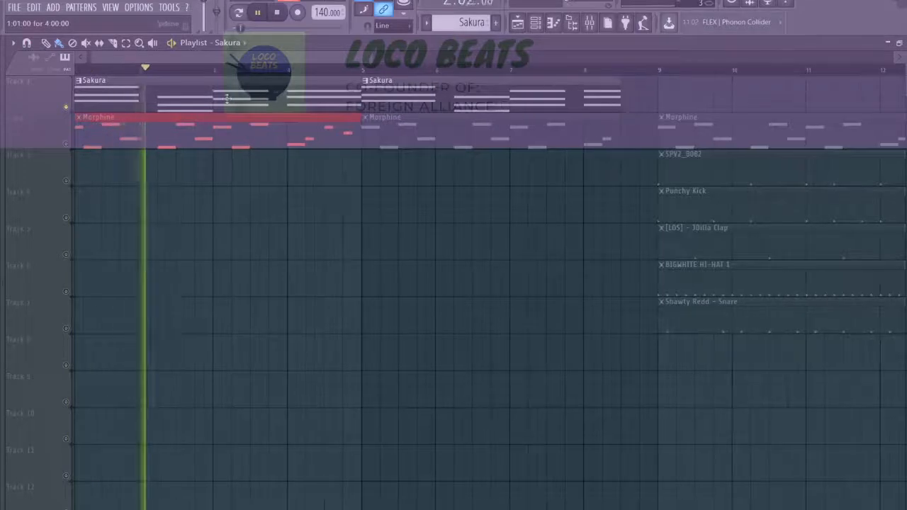
In the Sakura pattern's piano roll, select the third chord (C4, D#4, G4) and shift it slightly later.
key(F7)
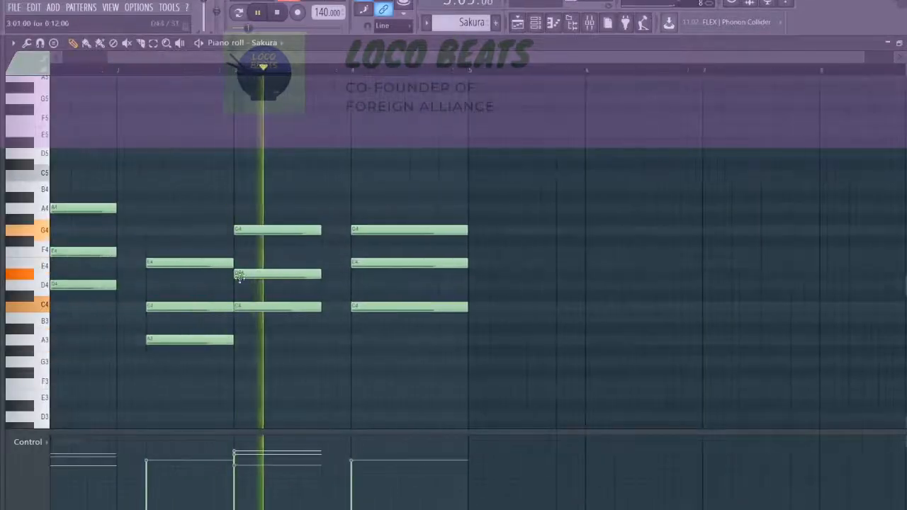
scroll(235, 295, up, 2)
key(space)
drag(263, 321, 283, 181)
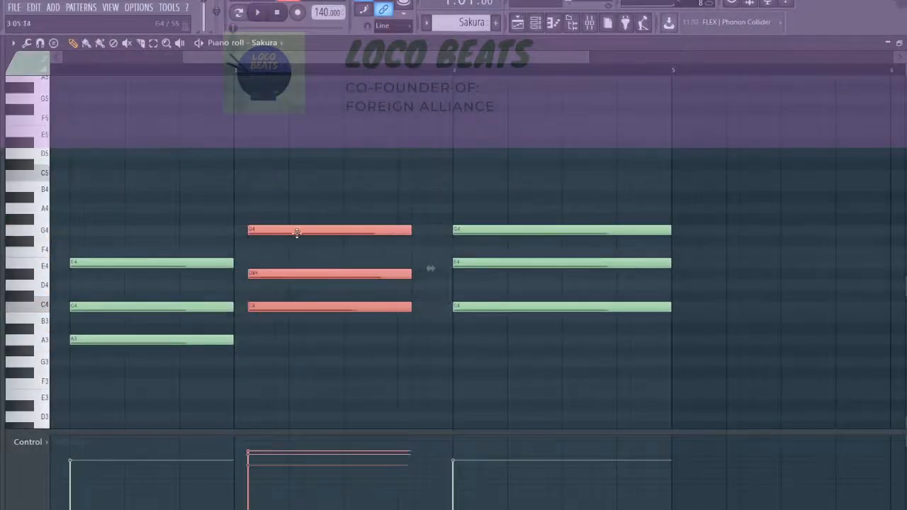
drag(297, 233, 299, 234)
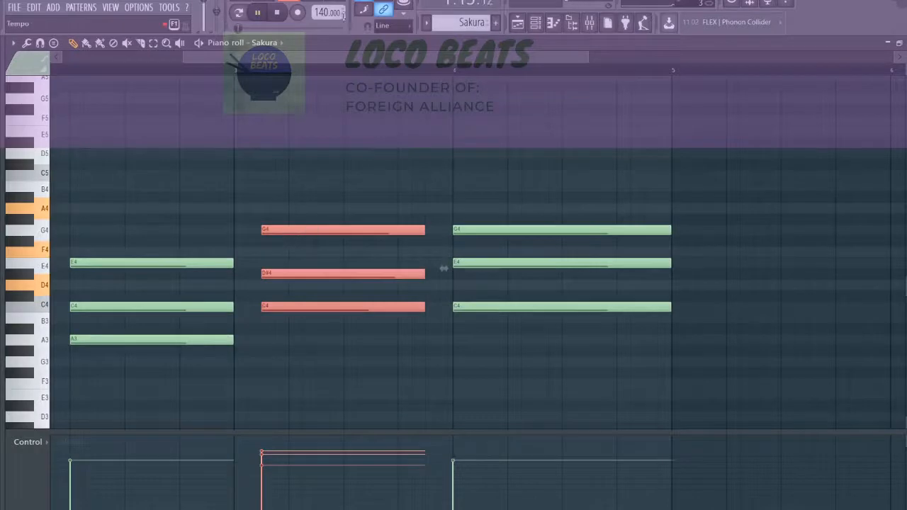
Play the song to check the chord timing and shift Sakura's third chord later until it meets the fourth.
key(space)
click(518, 22)
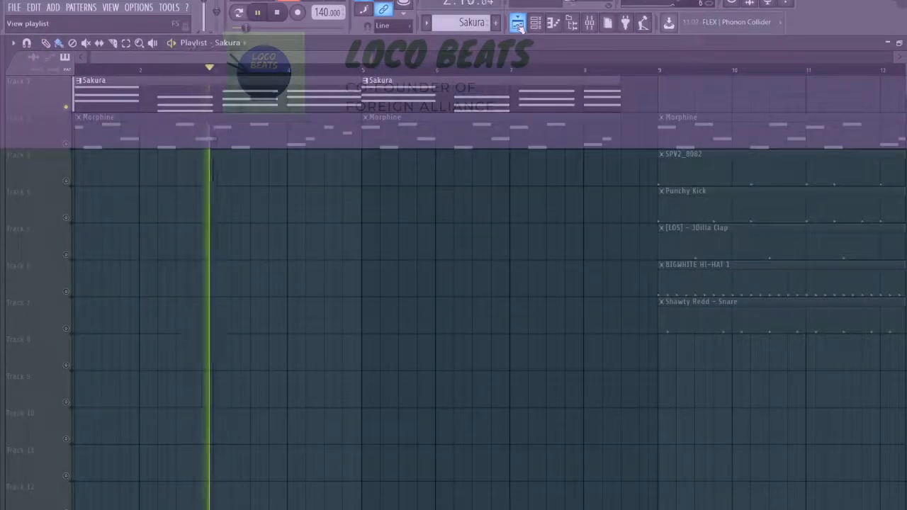
click(535, 22)
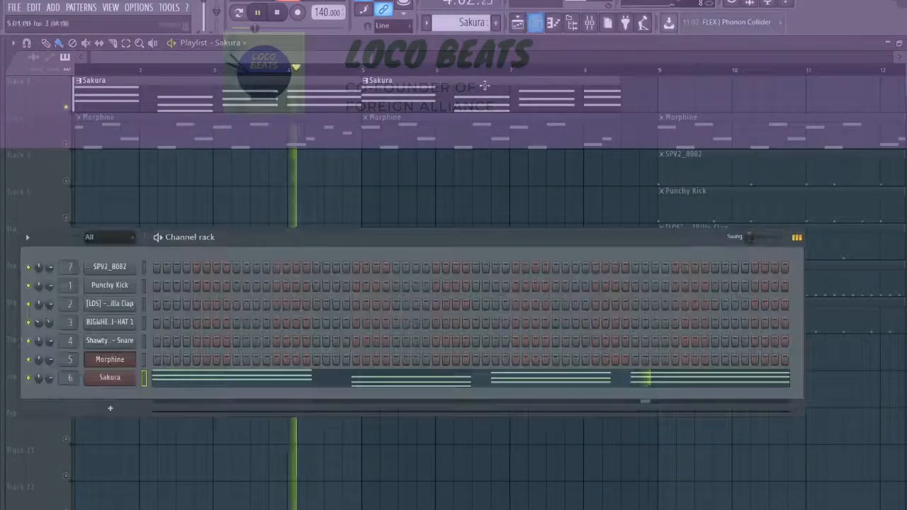
click(535, 23)
click(553, 23)
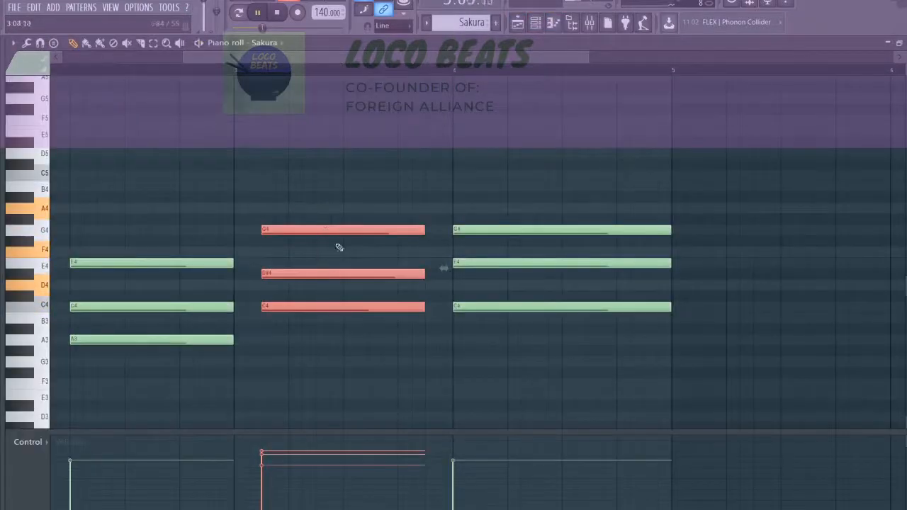
click(518, 22)
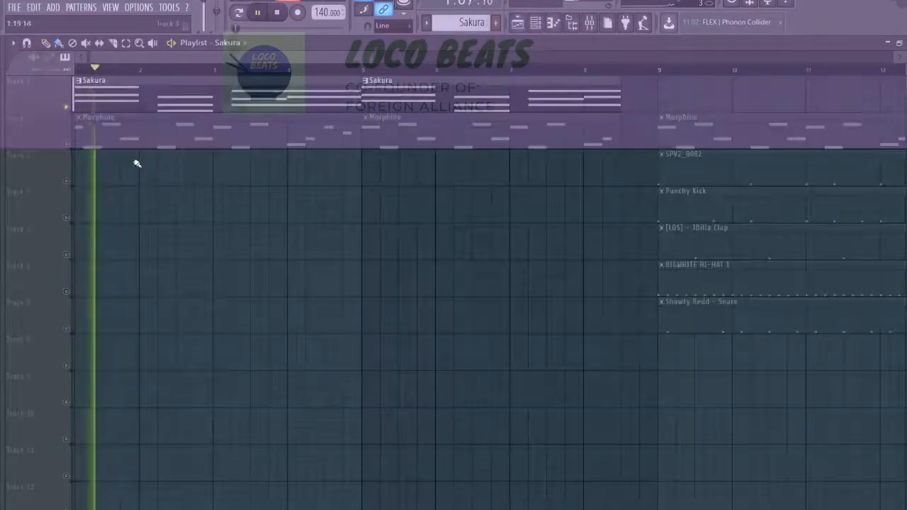
Restart playback and unmute the Morphine track, along with all the remaining playlist tracks.
key(space)
click(67, 144)
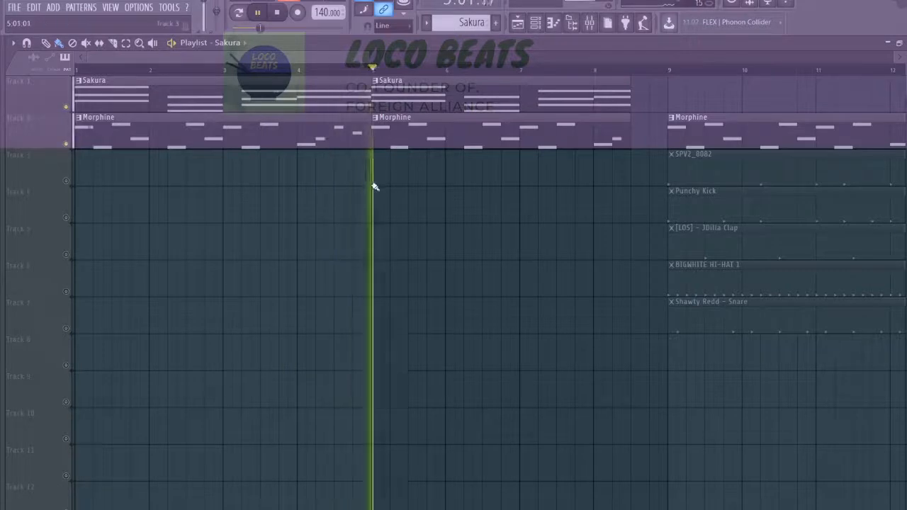
scroll(373, 187, down, 2)
click(66, 182)
click(66, 183)
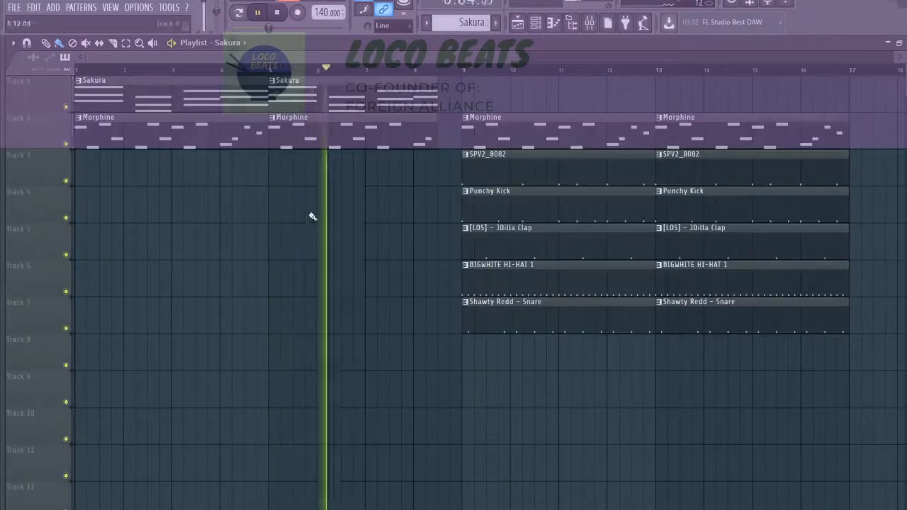
Duplicate the Morphine, SPV2_8082 and drum clips of bars 9 to 16 into bars 17 to 24.
scroll(340, 217, down, 2)
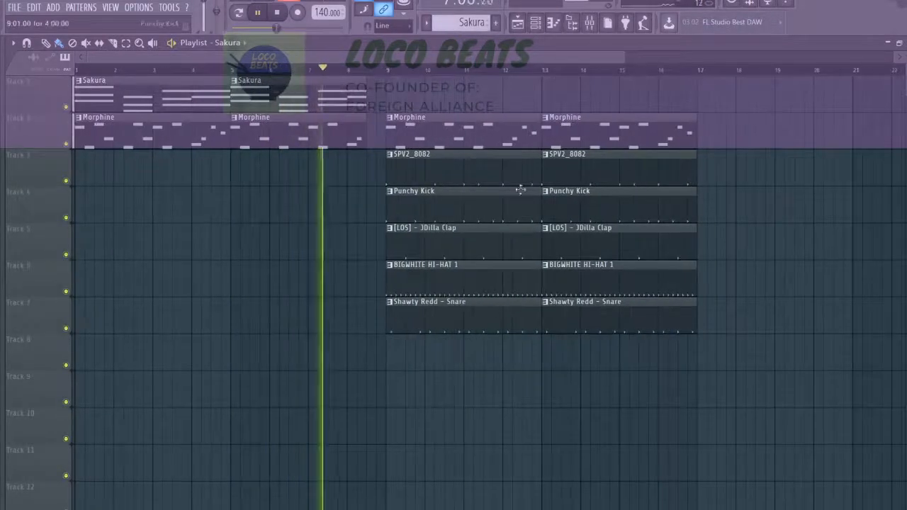
drag(750, 112, 386, 326)
key(ctrl+b)
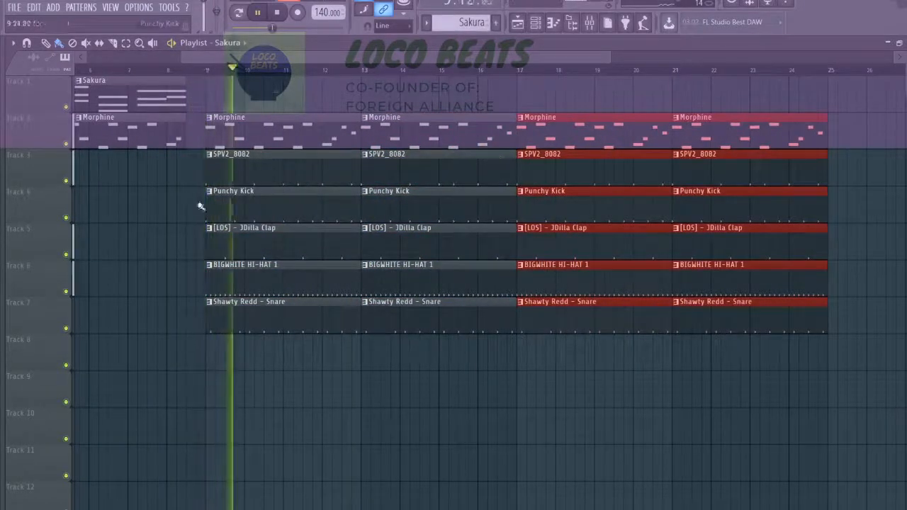
Examine the SPV2_8082 channel's volume envelope and time shift settings, and the same kind of settings for Punchy Kick.
click(535, 22)
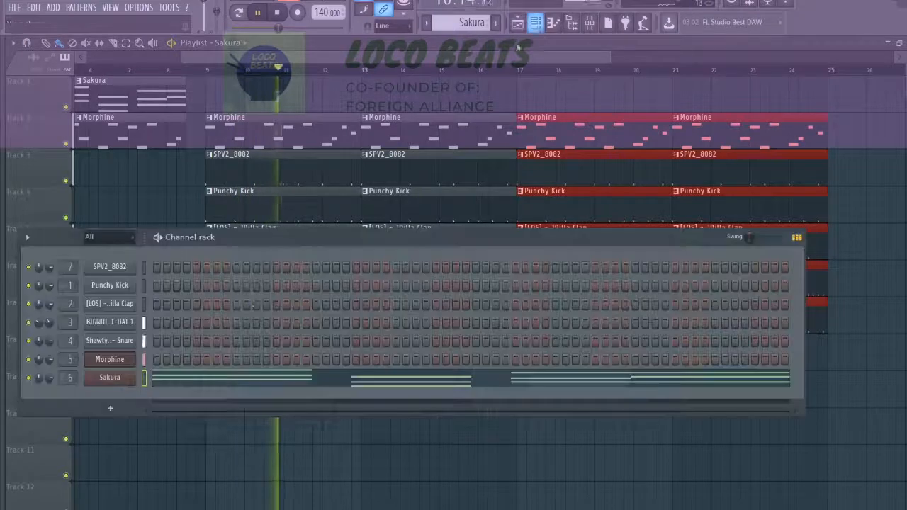
click(119, 267)
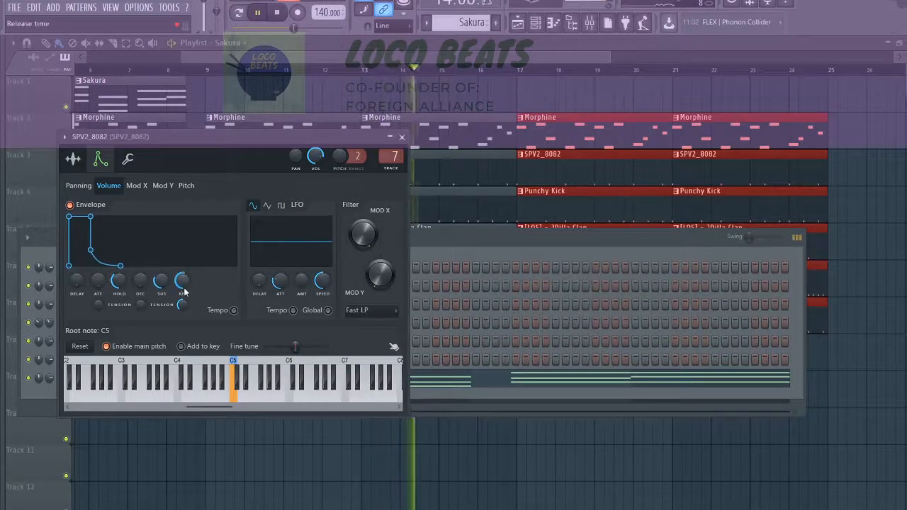
click(130, 161)
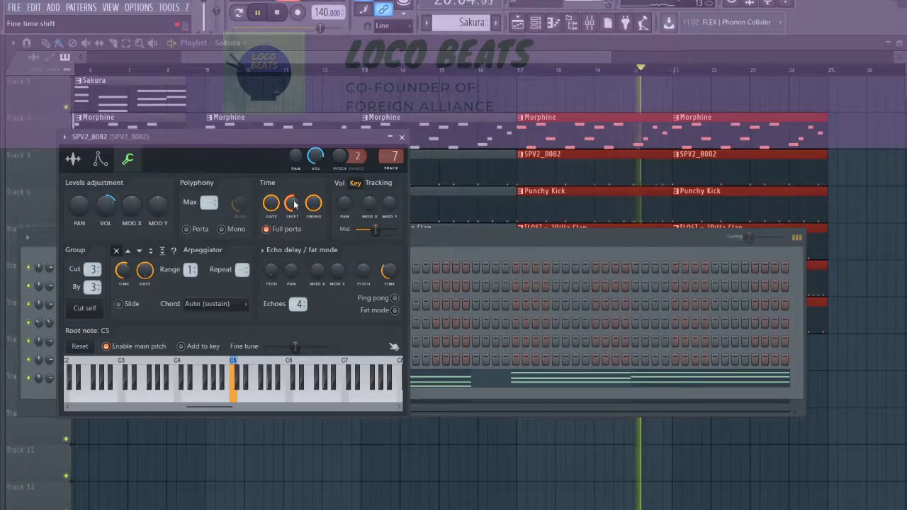
click(450, 239)
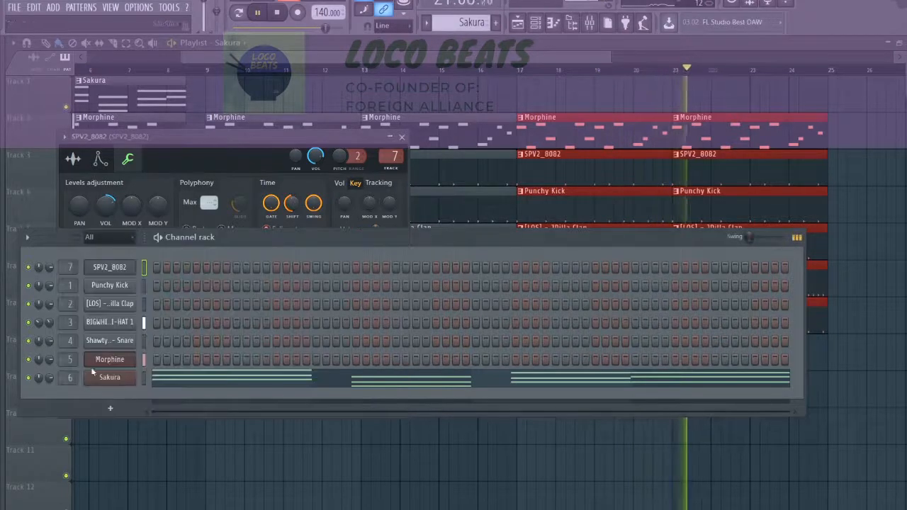
click(110, 286)
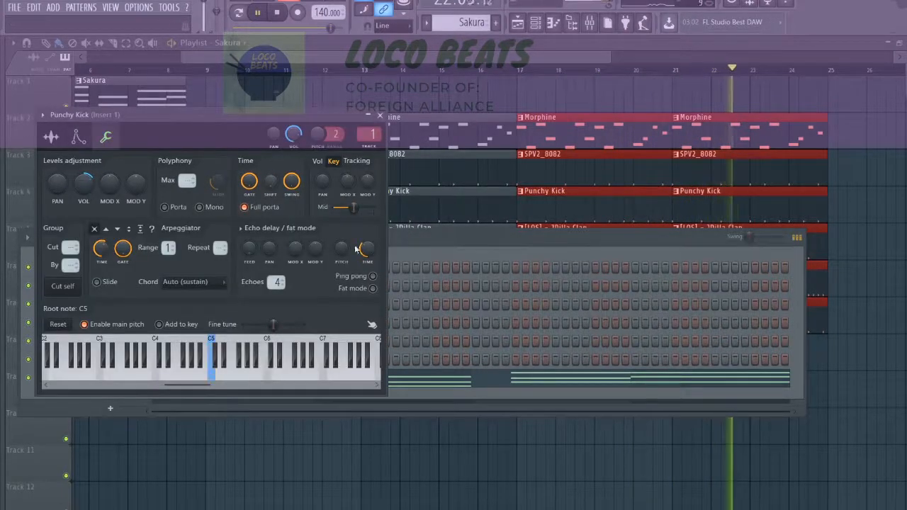
click(410, 248)
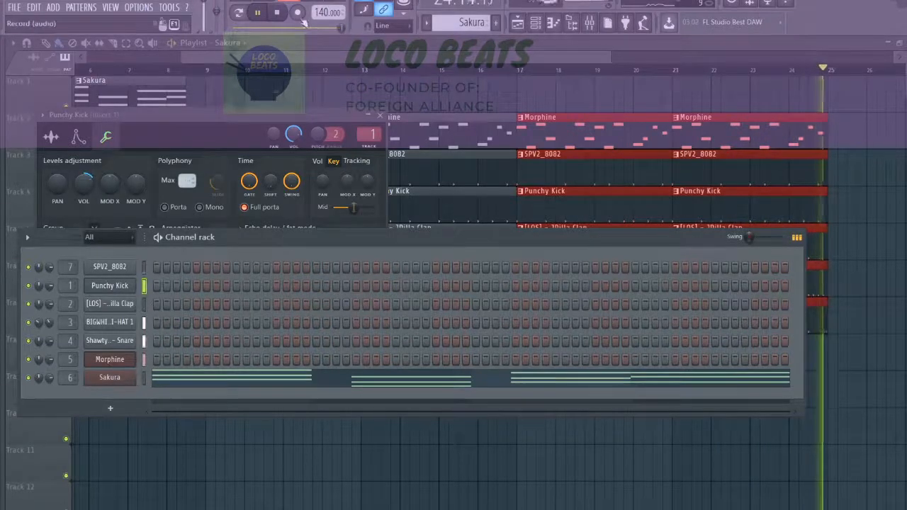
click(251, 61)
Place two back-to-back Sakura clips on track 1, starting at bars 25 and 29.
scroll(251, 61, down, 3)
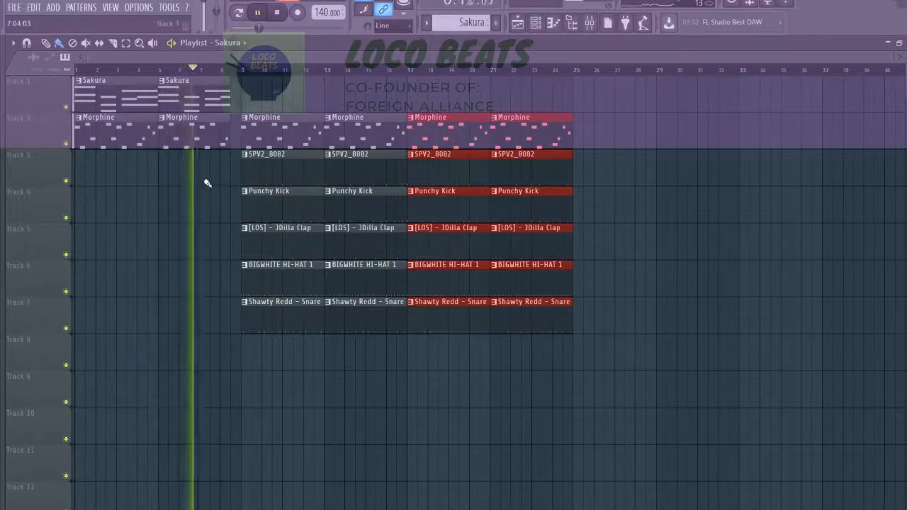
ctrl+scroll(208, 221, up, 4)
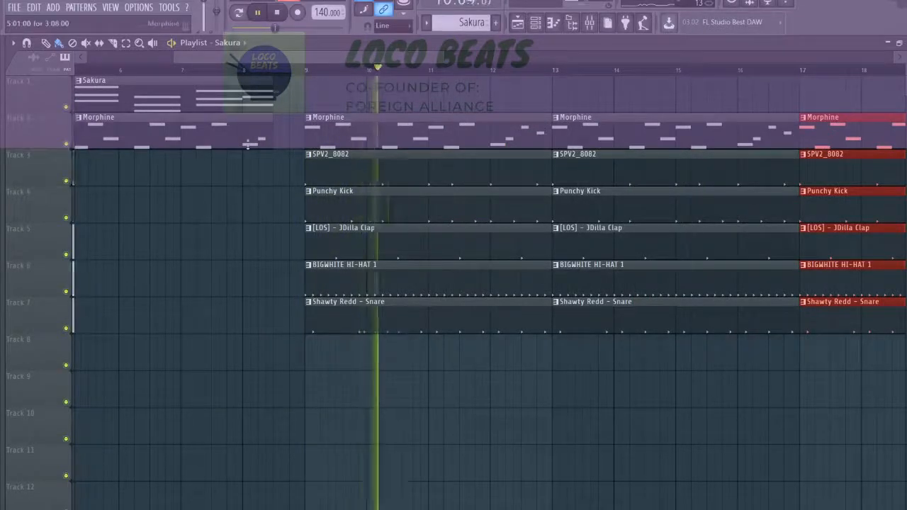
ctrl+scroll(249, 145, down, 4)
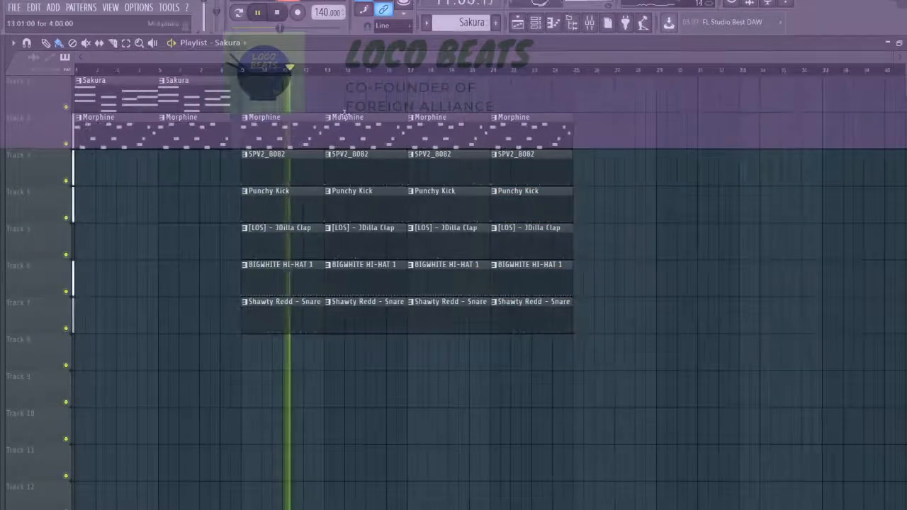
drag(590, 136, 621, 95)
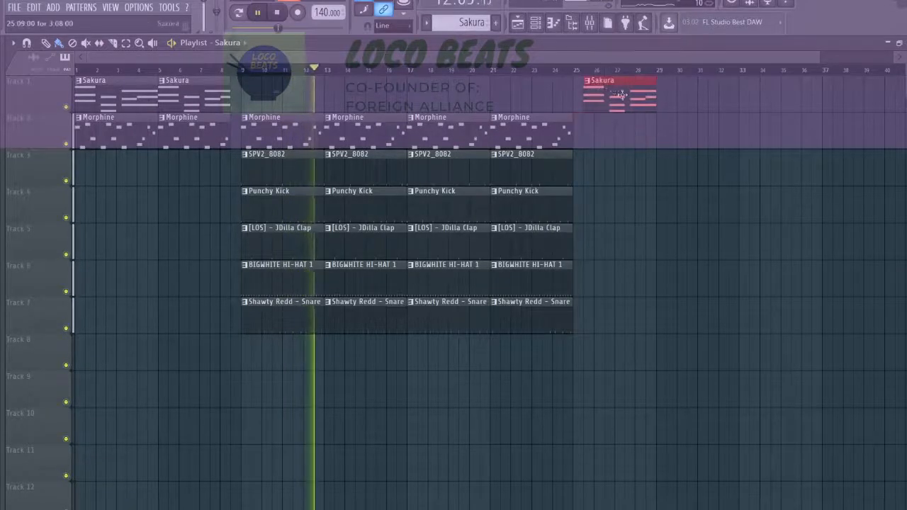
click(656, 103)
right_click(653, 103)
click(651, 103)
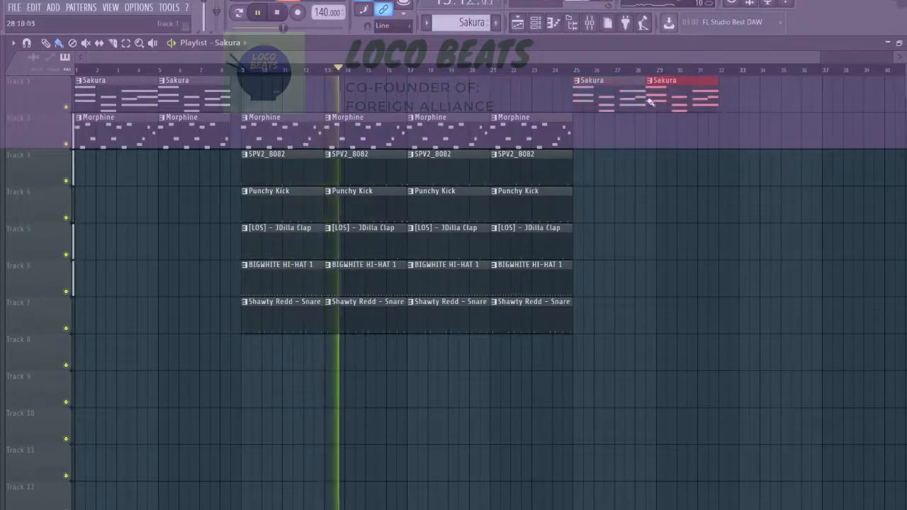
right_click(650, 105)
click(666, 103)
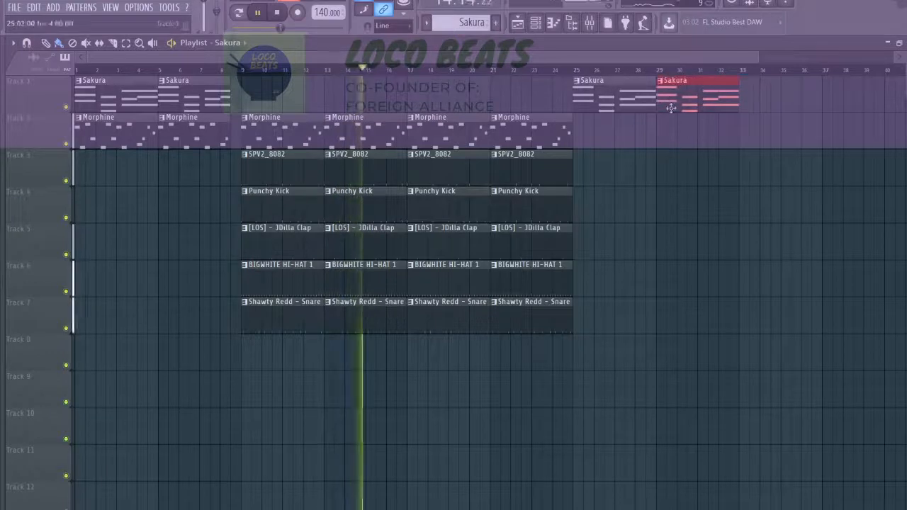
Duplicate the Morphine, SPV2_8082 and drum clips of bars 21 to 24 twice to fill bars 25 to 32.
drag(594, 136, 516, 318)
key(ctrl+b)
key(ctrl+b)
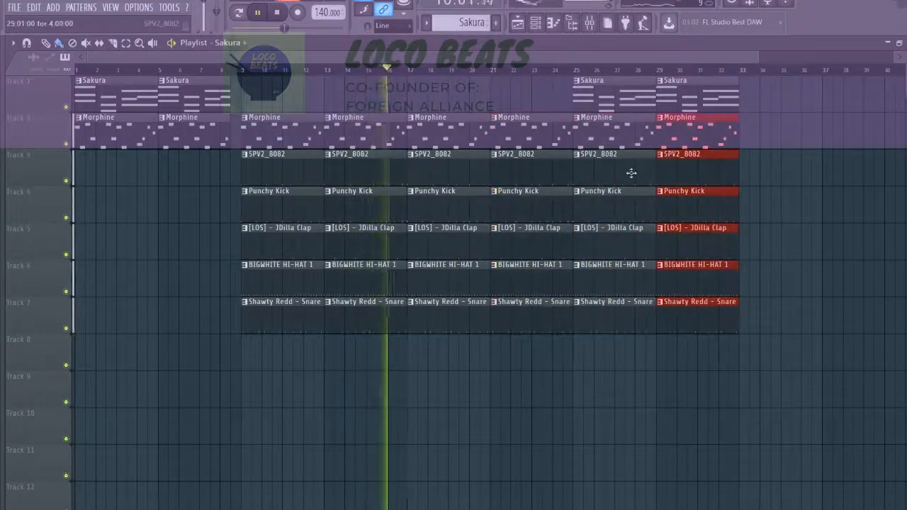
Delete the SPV2_8082, kick, clap, hi-hat and snare clips on tracks 3 to 7 in bars 25 to 32.
right_click(630, 172)
right_click(673, 273)
right_click(682, 306)
right_click(677, 244)
right_click(624, 307)
Copy the Morphine, SPV2_8082 and drum clips of bars 17 to 24 to bars 33 to 40.
drag(783, 86, 757, 110)
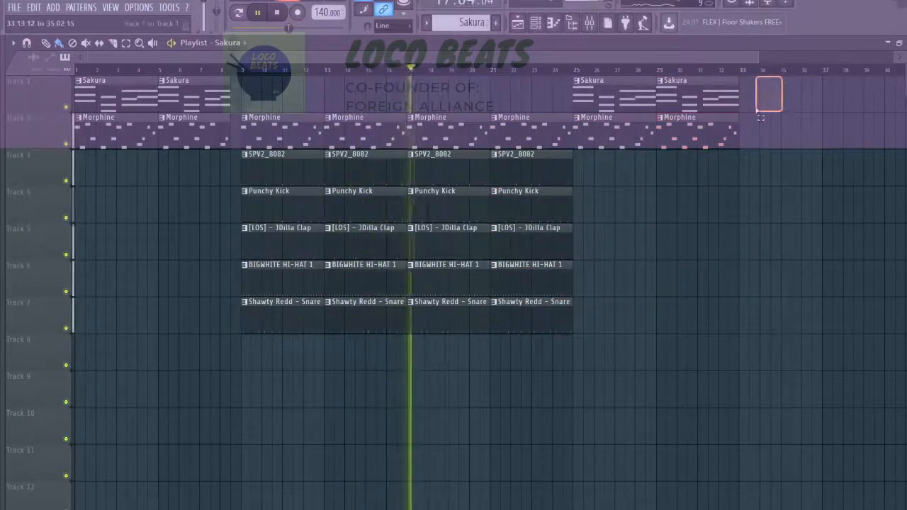
drag(537, 124, 448, 276)
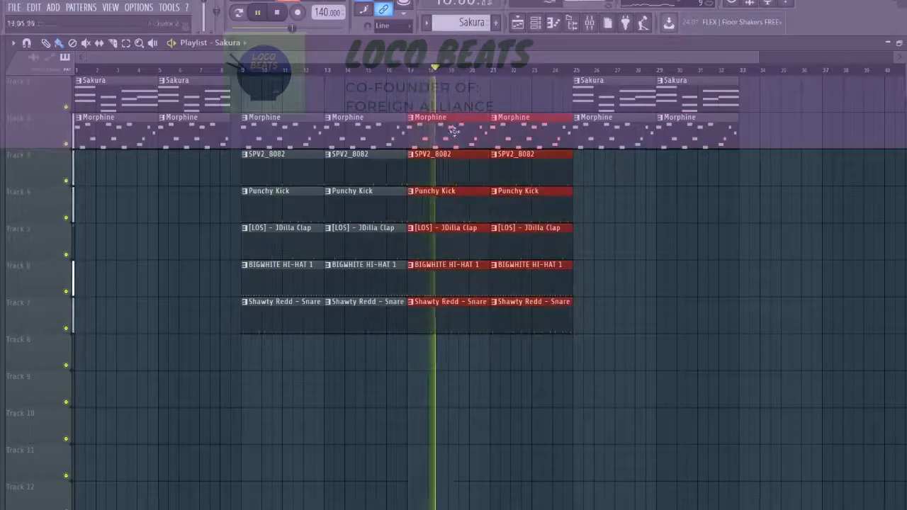
drag(454, 132, 785, 142)
scroll(709, 177, down, 2)
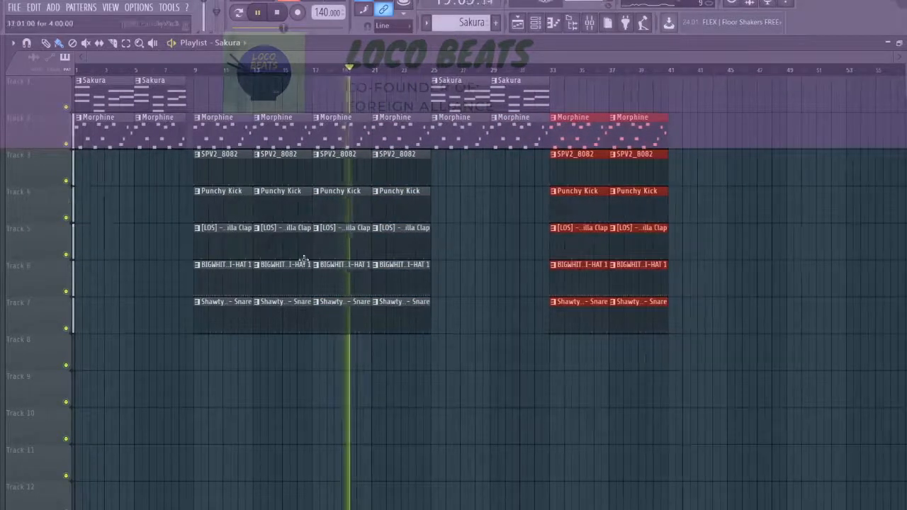
Show the sample browser, collapse the 808s _ Bass folder and open the sample pack's FX folder.
drag(2, 269, 175, 268)
scroll(74, 289, up, 15)
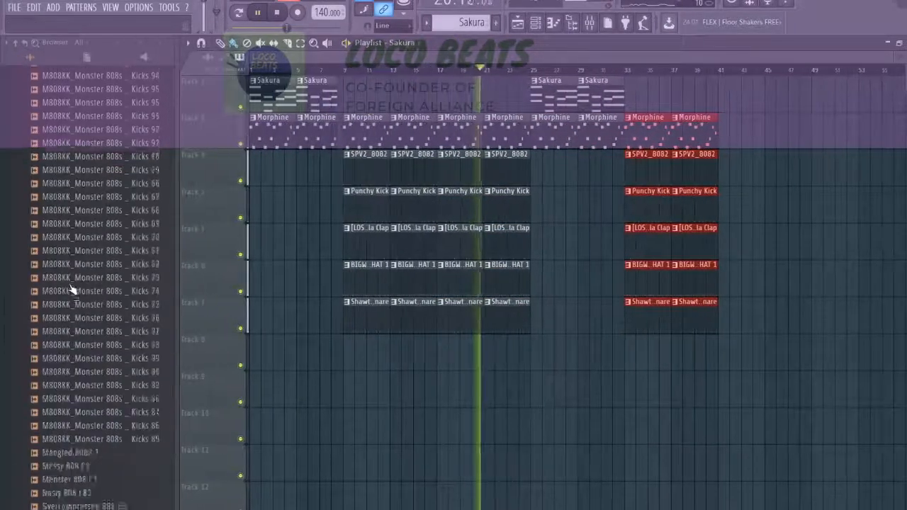
scroll(73, 289, up, 10)
scroll(73, 289, down, 3)
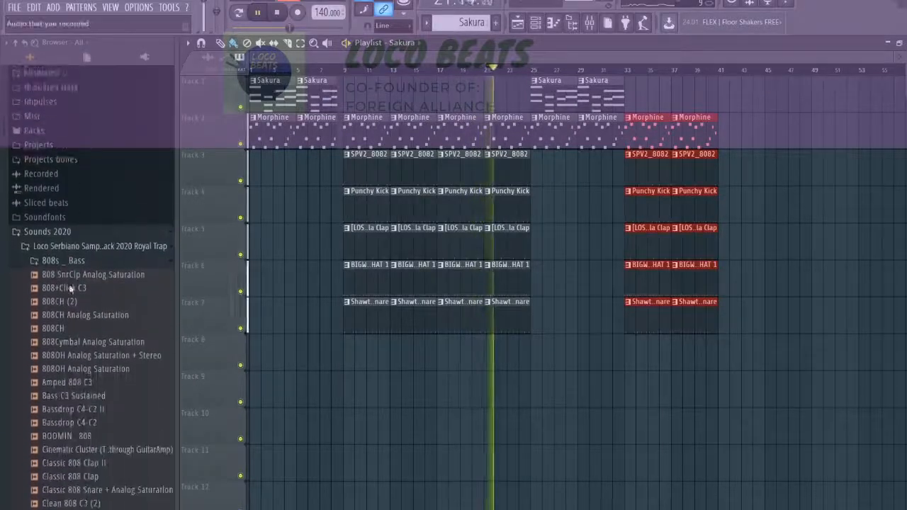
click(80, 248)
click(46, 384)
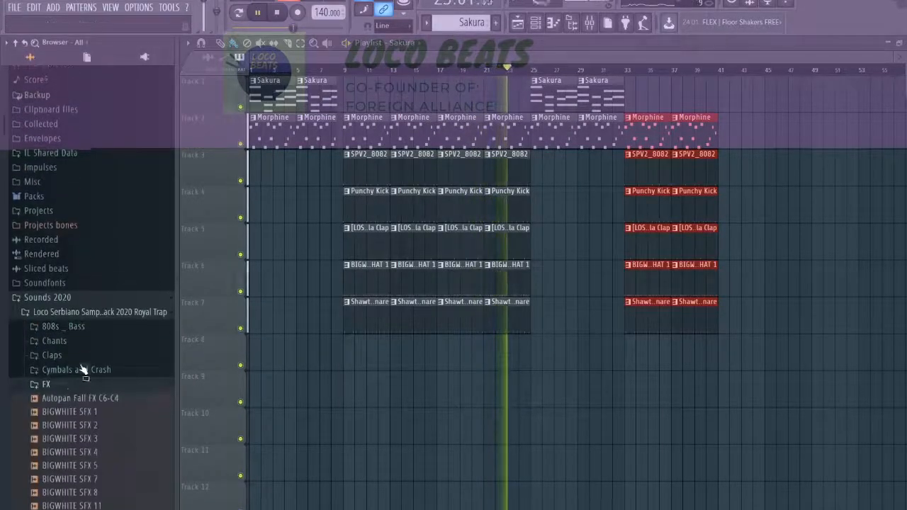
scroll(57, 354, down, 9)
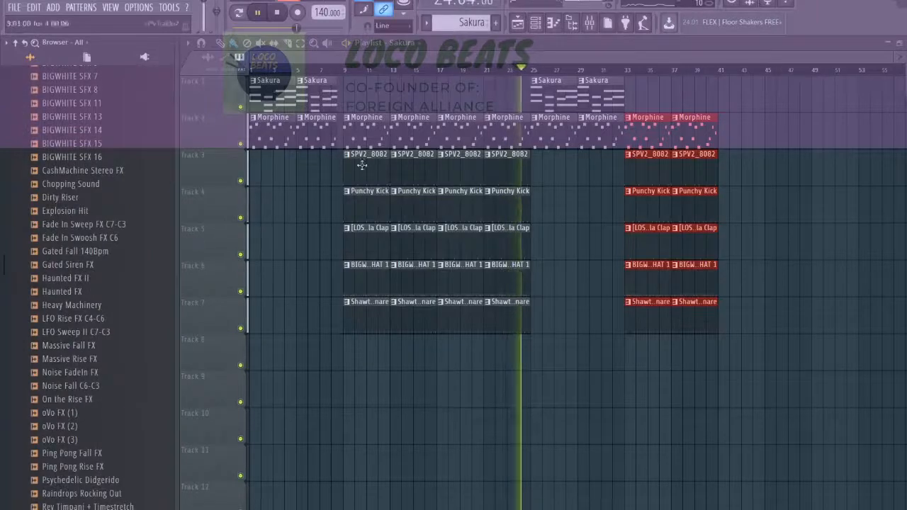
Shorten the Sakura and Morphine clips starting at bar 29 so both end about half a bar before bar 33.
scroll(606, 172, up, 4)
drag(677, 185, 669, 80)
scroll(674, 103, up, 3)
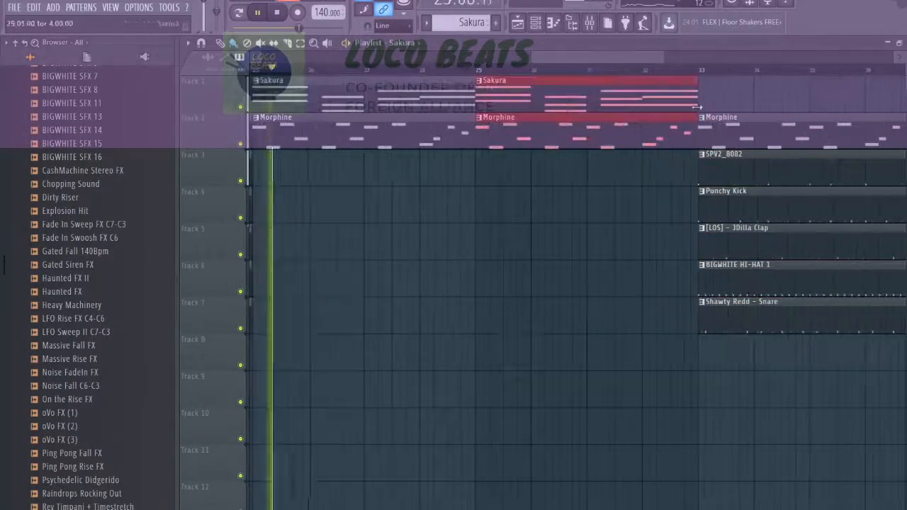
drag(697, 107, 669, 106)
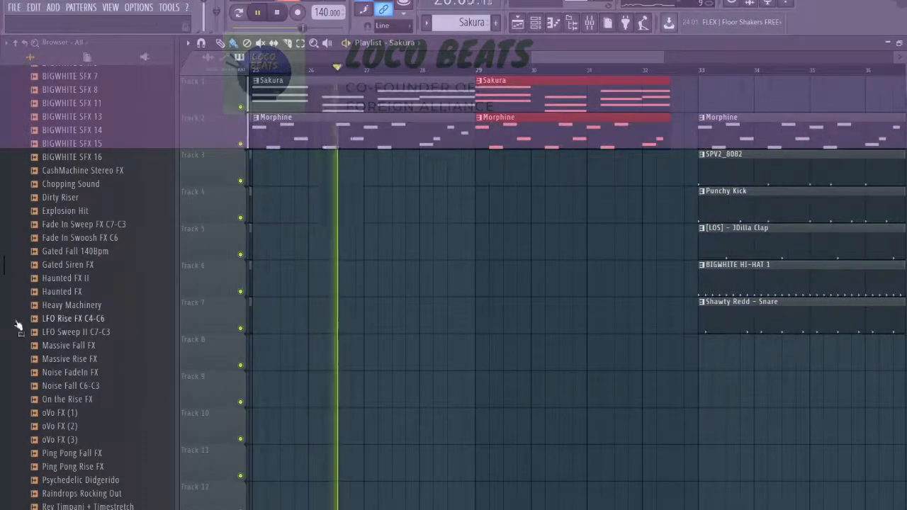
Try out the Young Chop FX (7) sample on track 8 near bar 29 and delete its clip.
scroll(94, 354, down, 5)
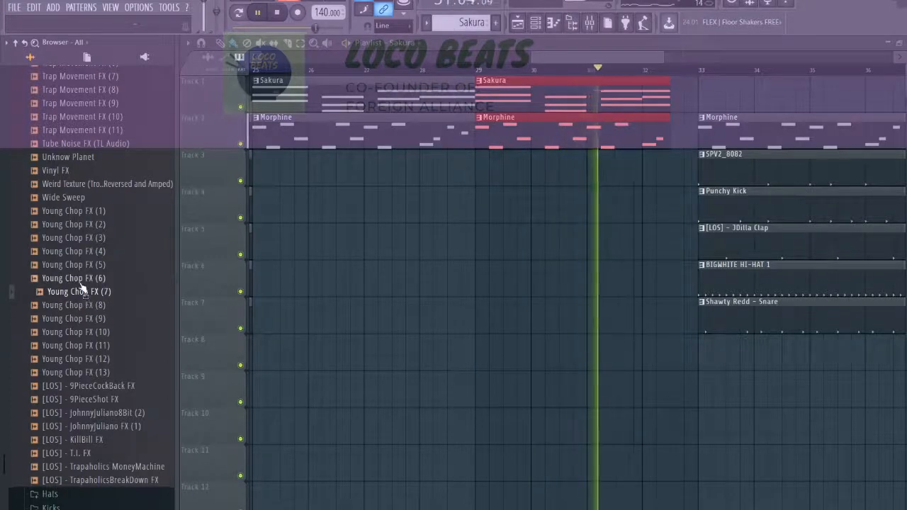
drag(83, 289, 504, 361)
right_click(504, 361)
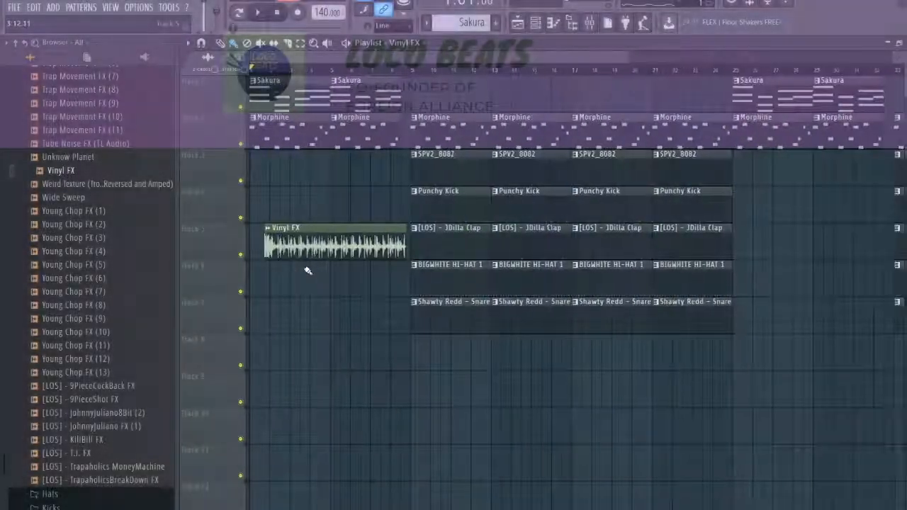
Move the Vinyl FX clip to the start of track 8 and shorten it so it ends at bar 5.
scroll(307, 270, down, 2)
drag(304, 249, 270, 360)
scroll(272, 360, up, 5)
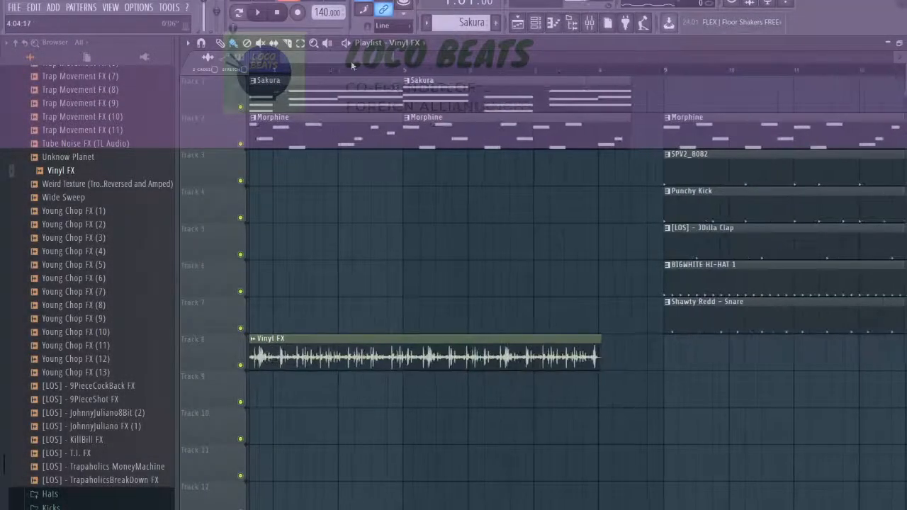
scroll(251, 67, up, 2)
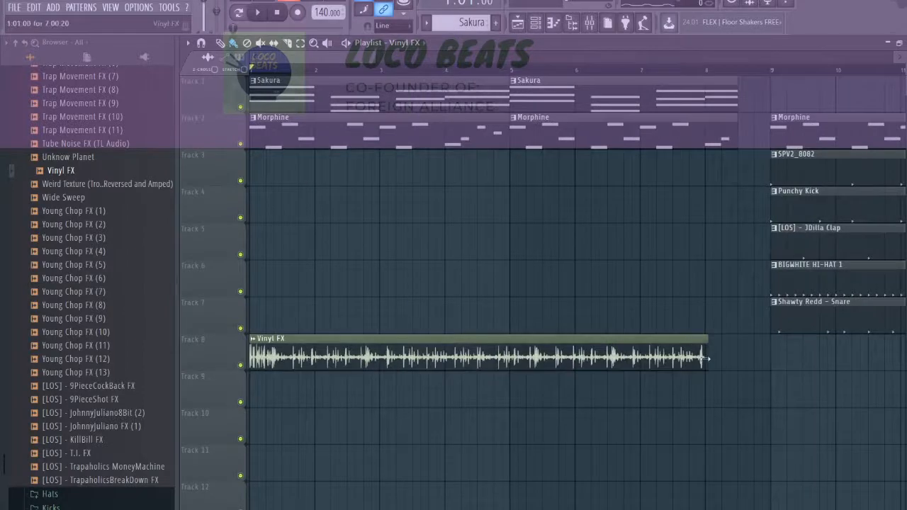
drag(708, 359, 569, 359)
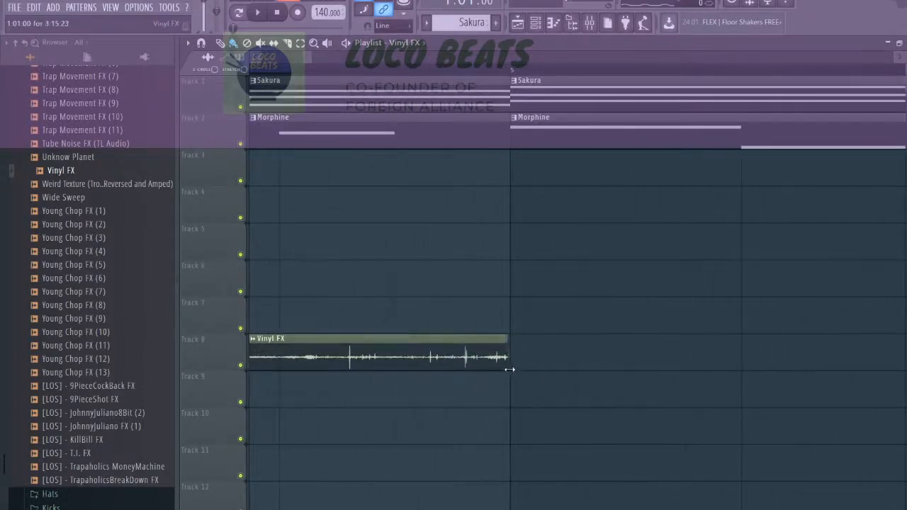
scroll(513, 371, down, 6)
Duplicate the Vinyl FX clip to bars 5 to 8 and lower the sample's volume to about 27%.
drag(348, 360, 319, 370)
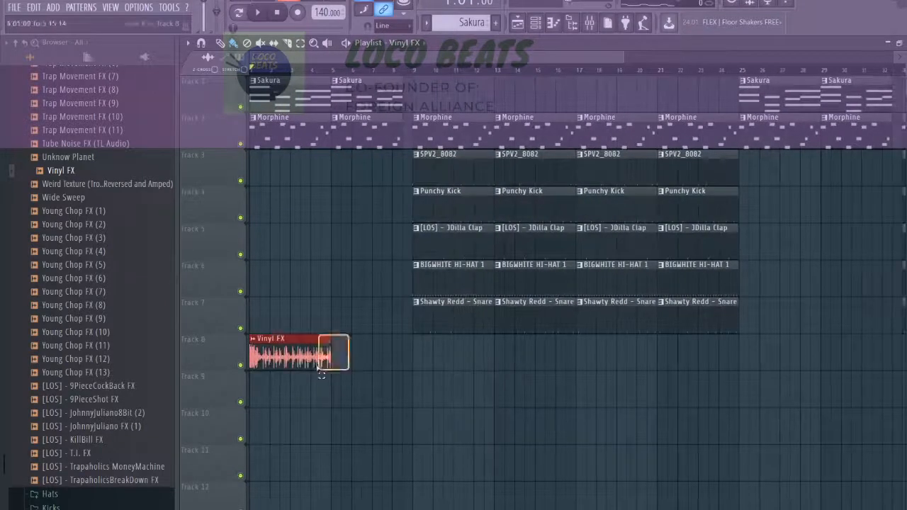
scroll(333, 364, up, 4)
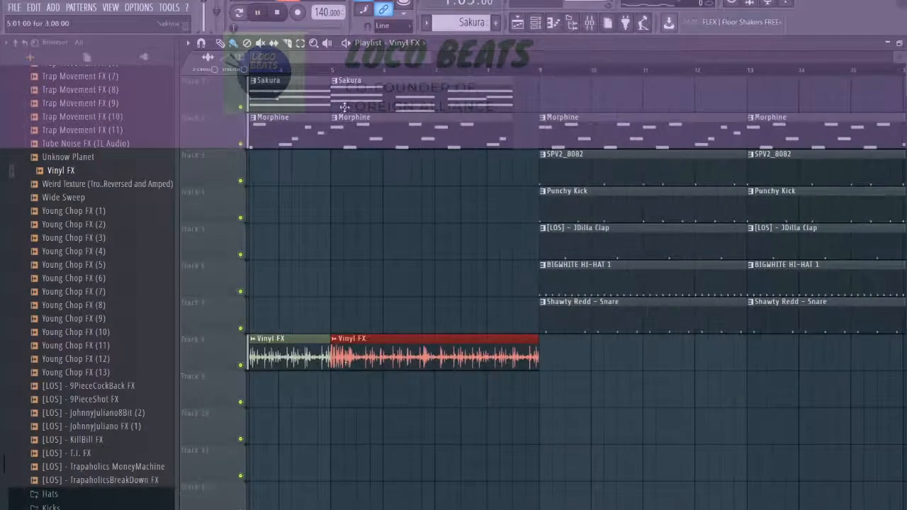
double_click(297, 338)
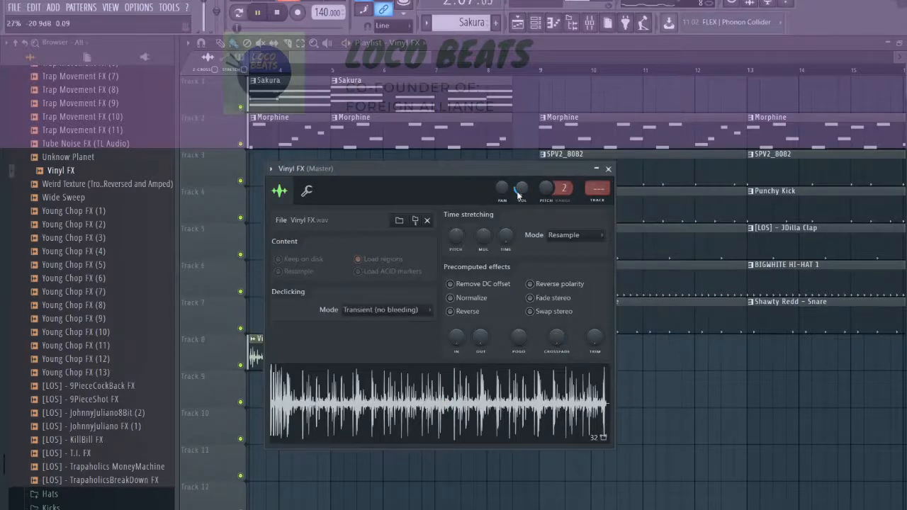
click(609, 170)
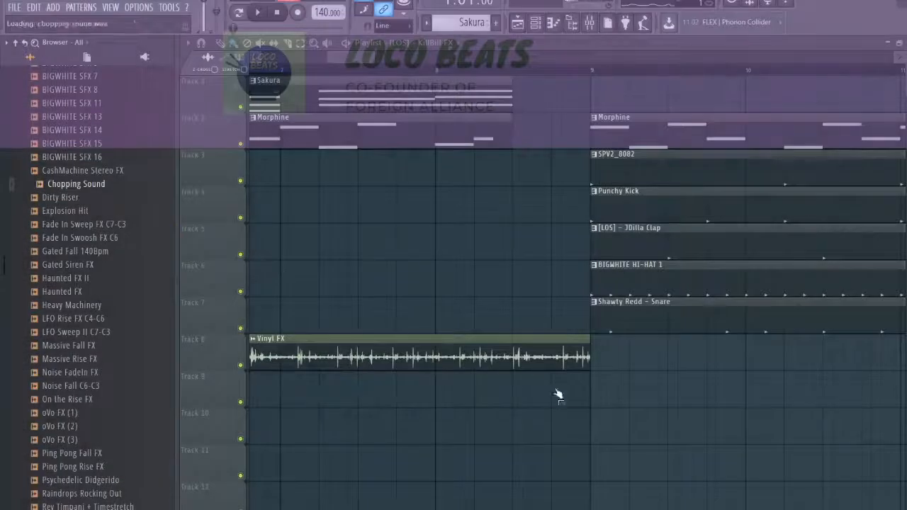
Place the Chopping Sound sample on track 9 half a bar before bar 9 and set its volume to about 39%.
click(559, 396)
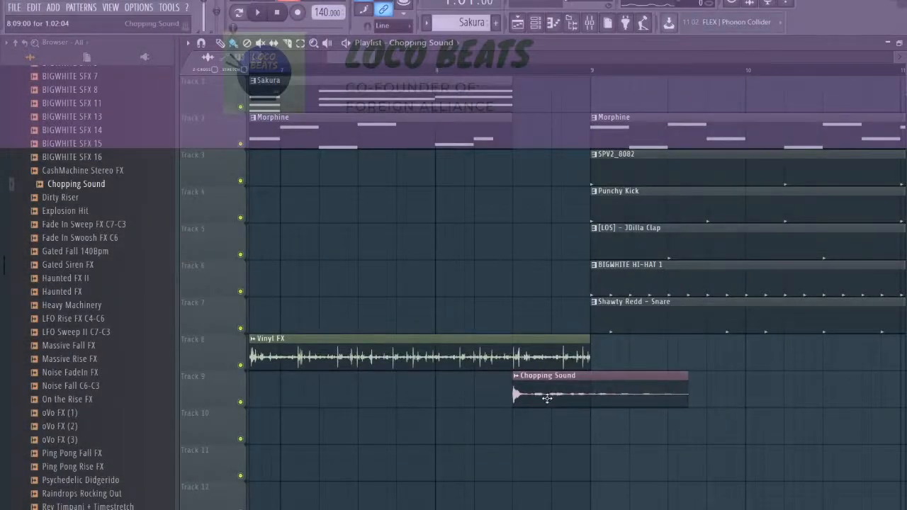
double_click(525, 399)
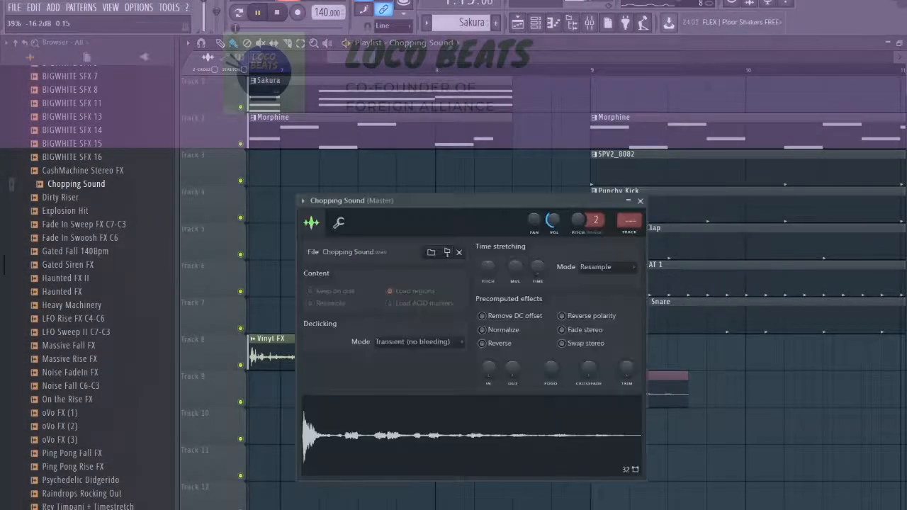
click(640, 202)
Place two consecutive Vinyl FX clips on track 8 covering bars 25 to 32.
scroll(513, 375, down, 6)
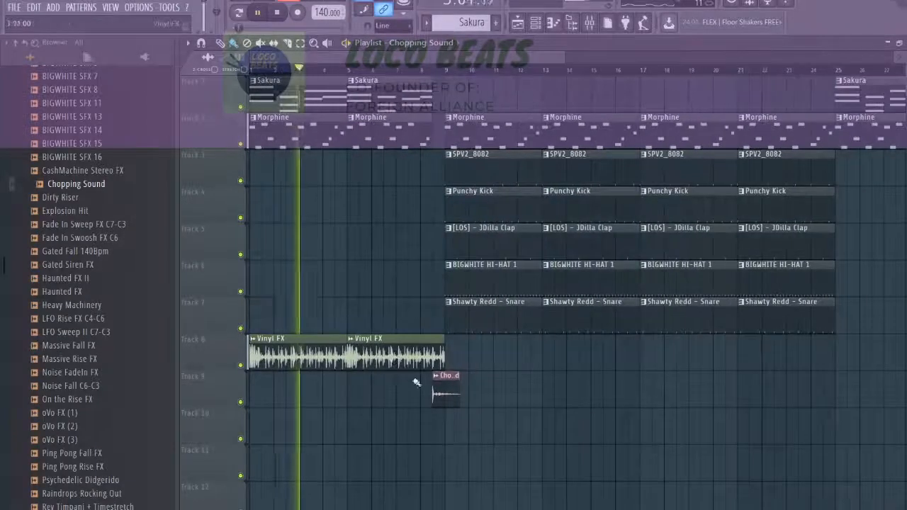
ctrl+click(394, 358)
scroll(713, 350, down, 2)
click(702, 353)
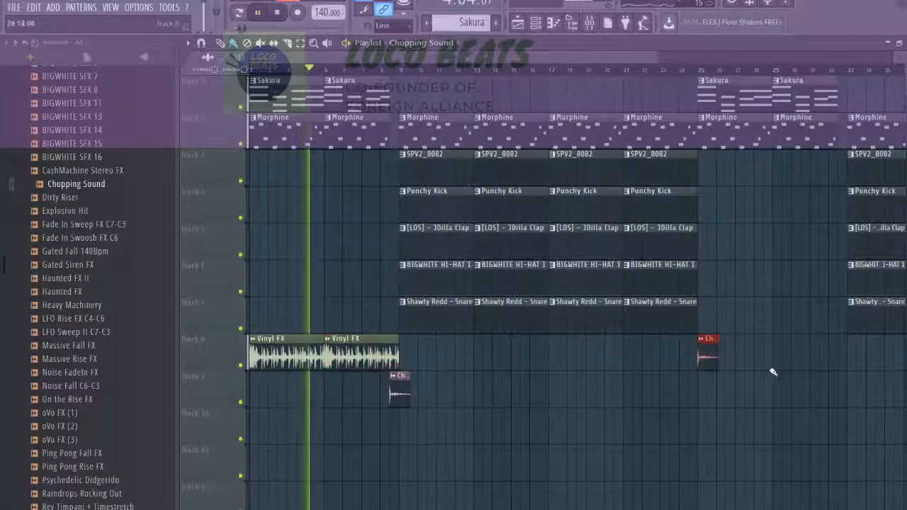
click(701, 361)
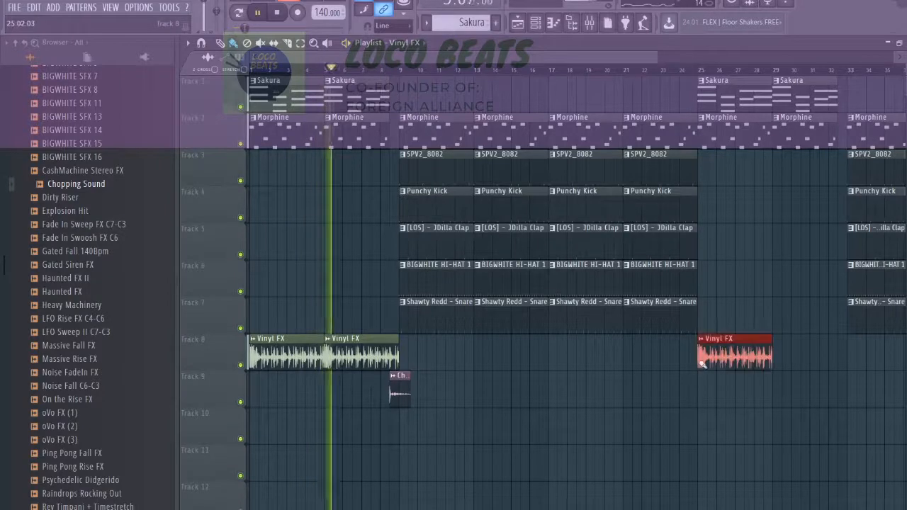
click(782, 366)
Copy the Chopping Sound clip to track 9 about half a bar before bar 33.
click(398, 392)
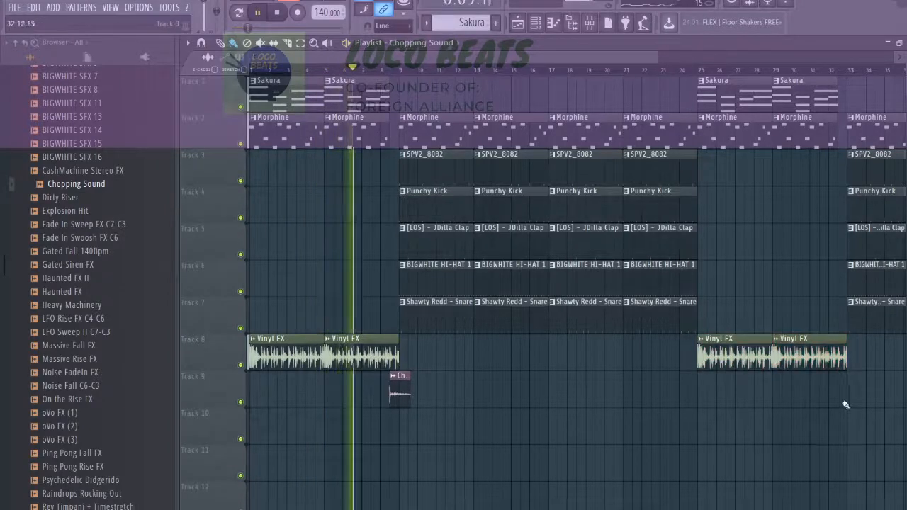
scroll(839, 403, up, 2)
scroll(848, 404, down, 3)
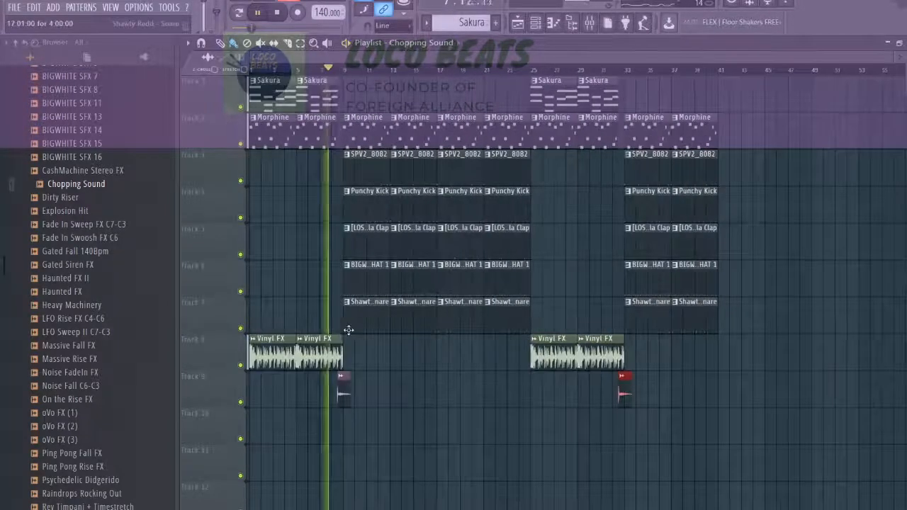
Shorten the Morphine, SPV2_8082 and drum clips starting at bar 9 so they end about a third of a bar before bar 13.
scroll(283, 326, up, 4)
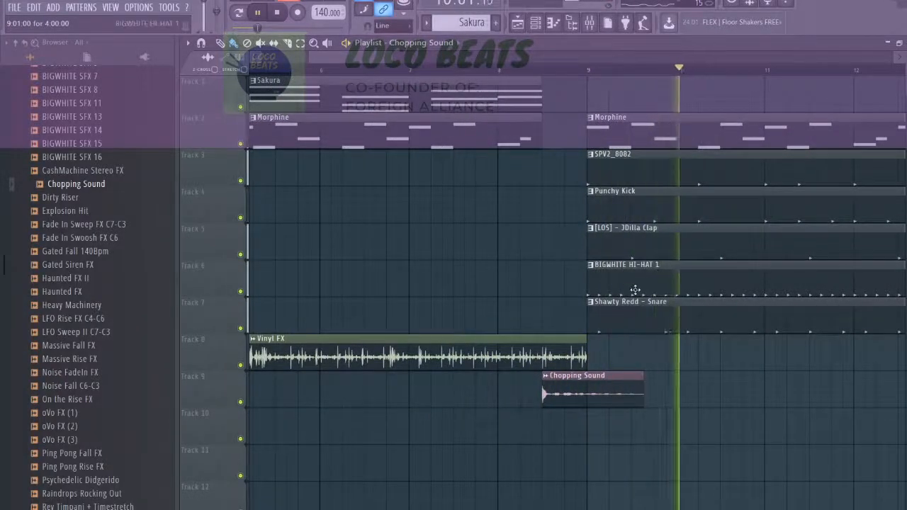
scroll(632, 295, down, 2)
scroll(631, 299, down, 2)
scroll(533, 332, up, 4)
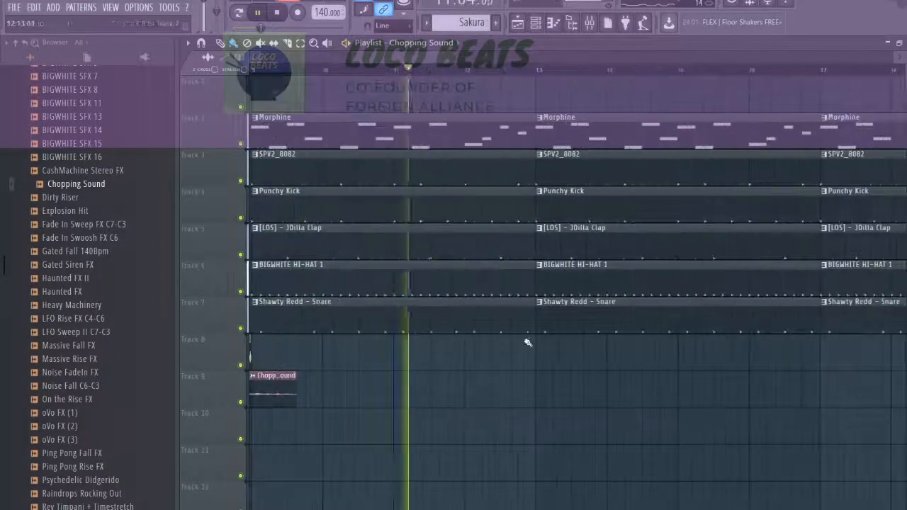
drag(523, 351, 509, 135)
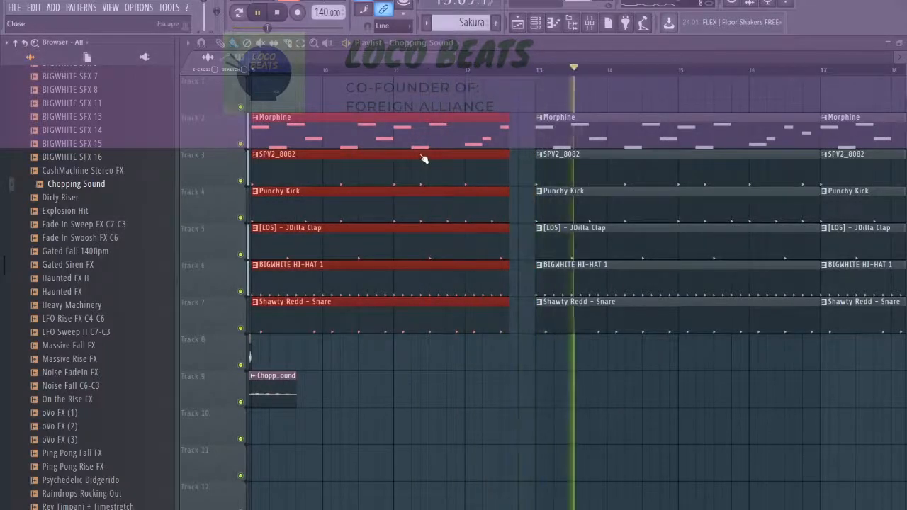
Shorten the SPV2_8082 and drum clips starting at bar 17 by a quarter bar, keep Morphine running to bar 21, and play from bar 19.
drag(453, 53, 499, 60)
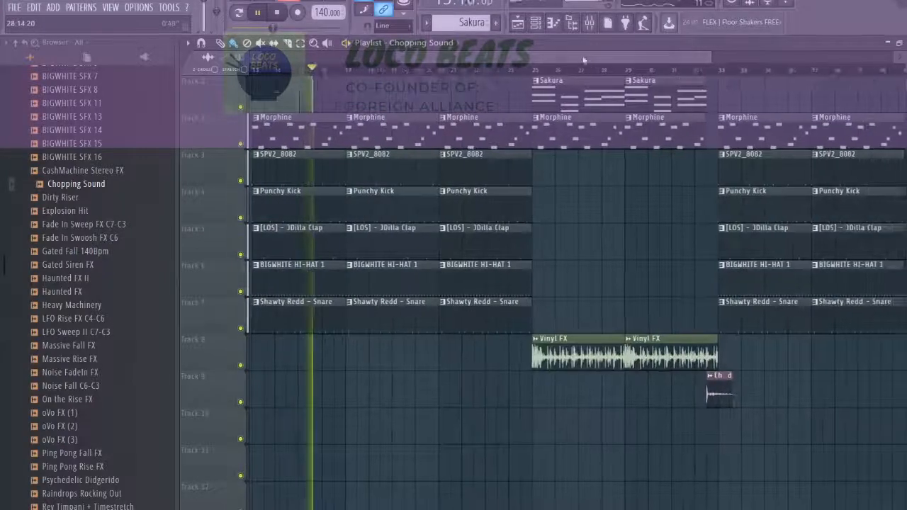
drag(510, 59, 552, 62)
scroll(573, 160, up, 2)
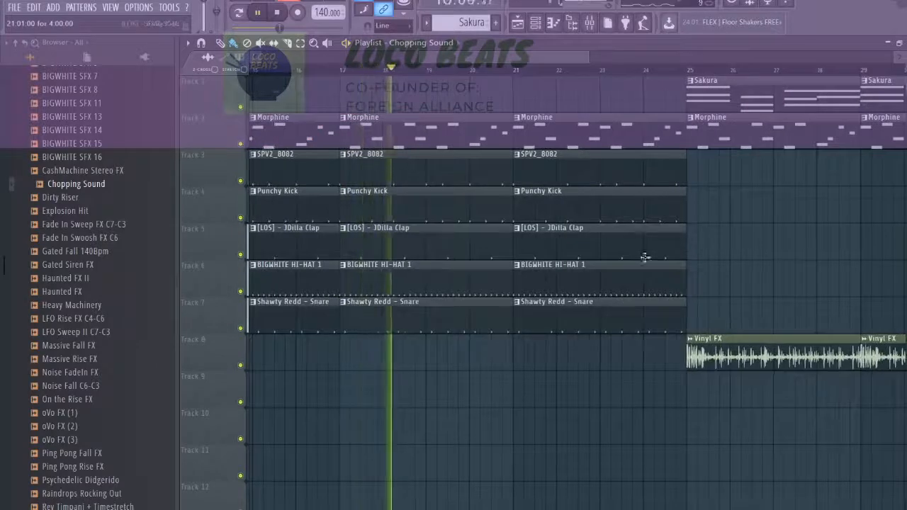
drag(495, 350, 500, 134)
key(ctrl+d)
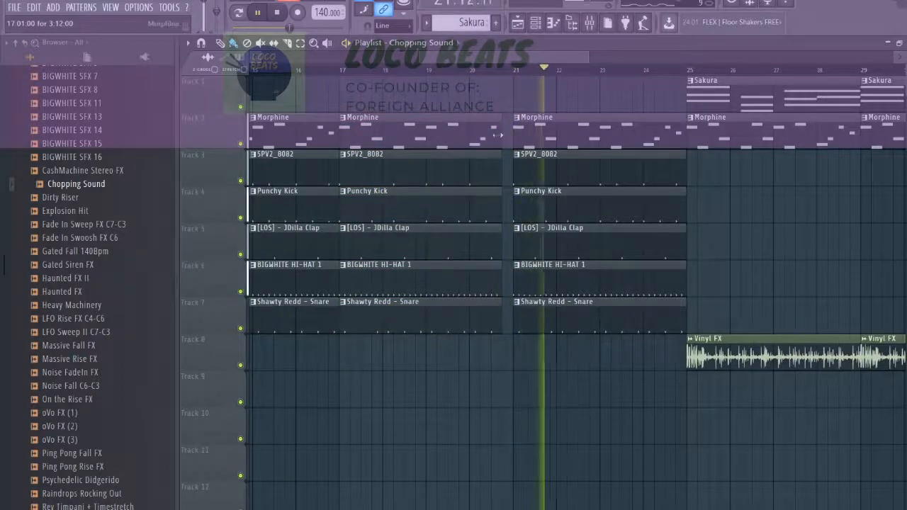
drag(498, 134, 506, 134)
click(446, 70)
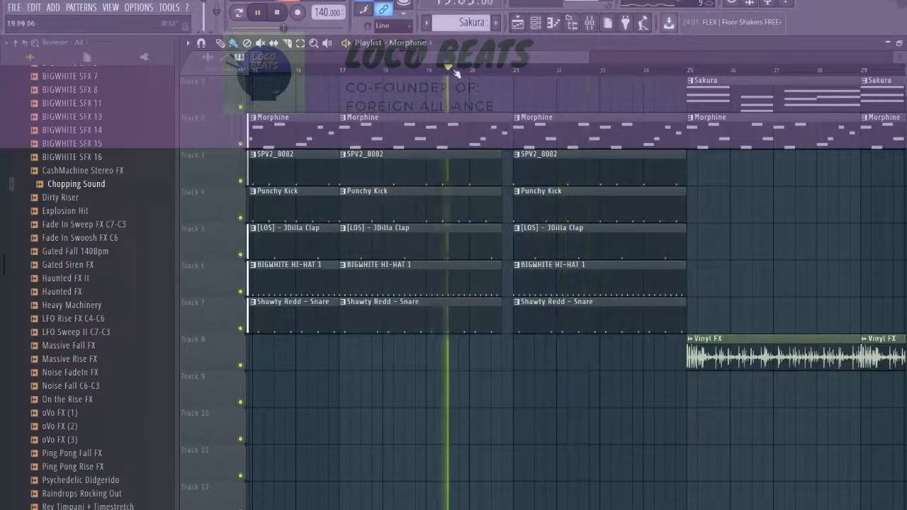
Shift the second Chopping Sound clip on track 9 so it starts about a quarter bar before bar 33.
scroll(621, 264, down, 5)
scroll(766, 320, up, 7)
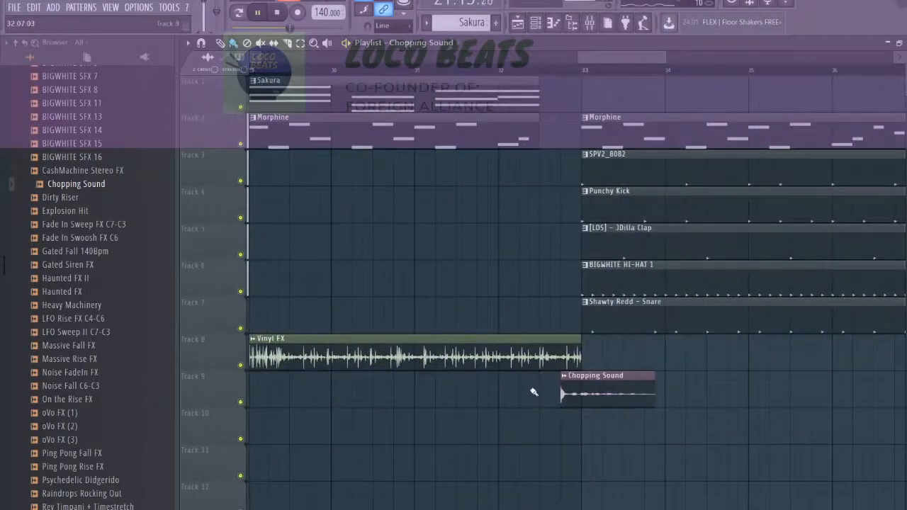
scroll(539, 394, down, 5)
scroll(359, 354, up, 4)
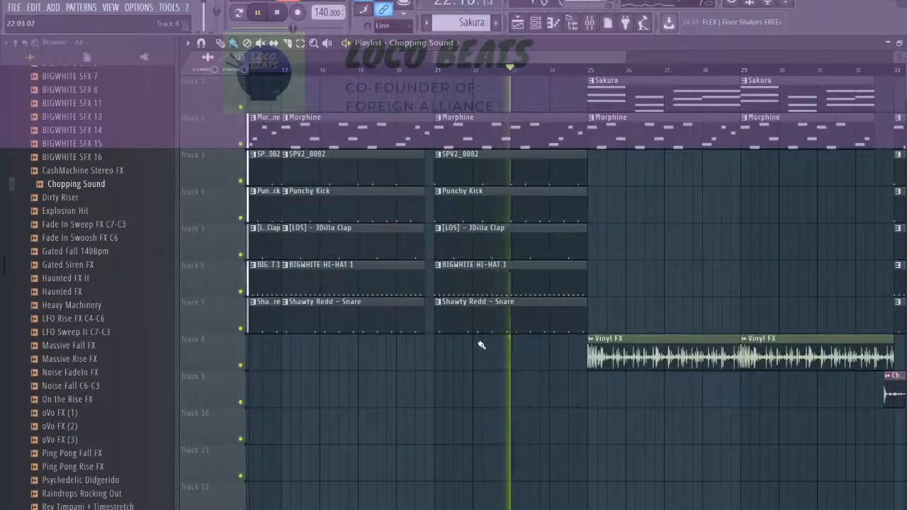
Add a fade-in to the Vinyl FX sample and play the arrangement from just before bar 25.
scroll(511, 350, down, 3)
scroll(549, 346, up, 4)
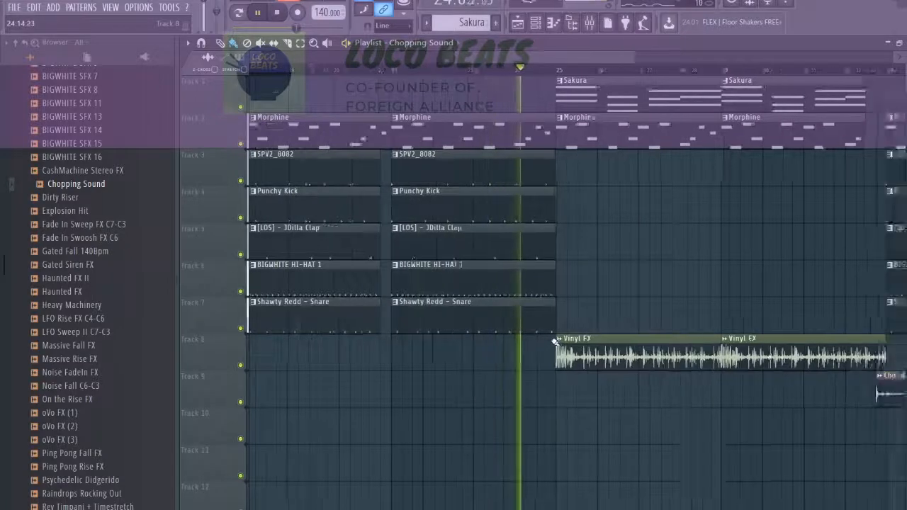
scroll(552, 345, down, 3)
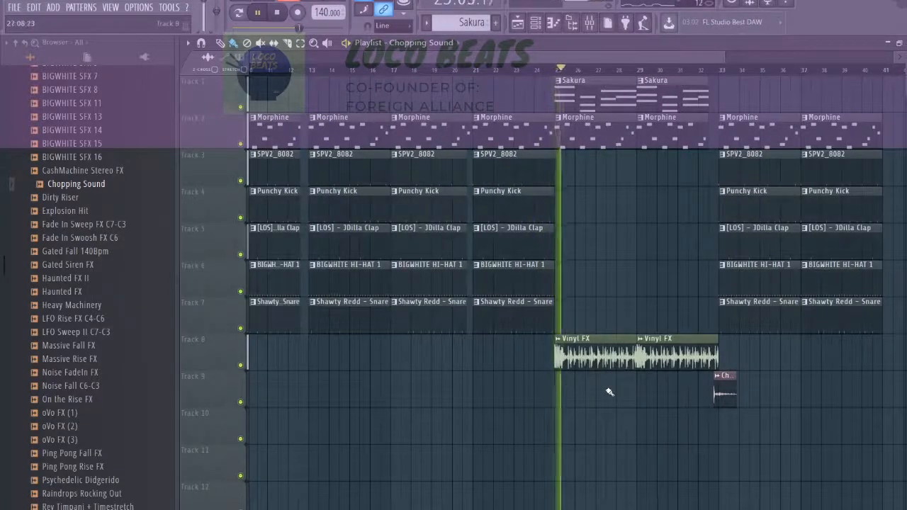
scroll(587, 386, up, 3)
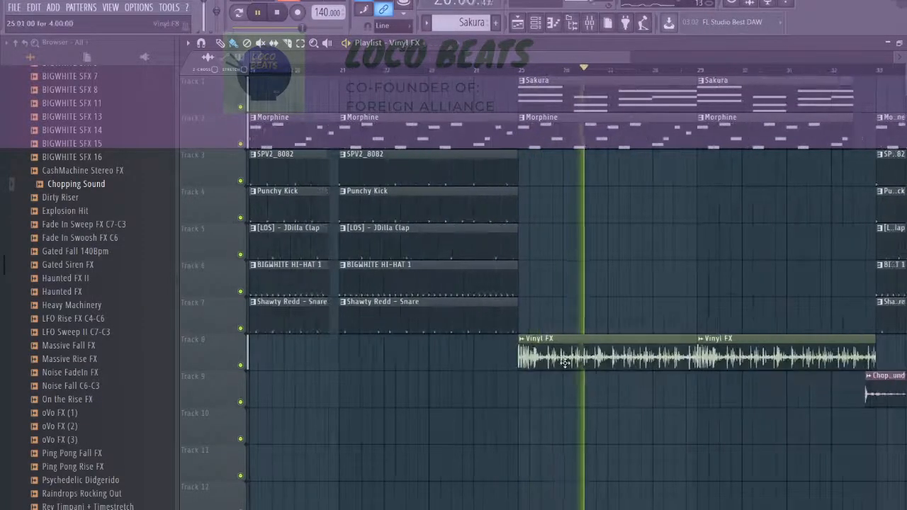
double_click(560, 360)
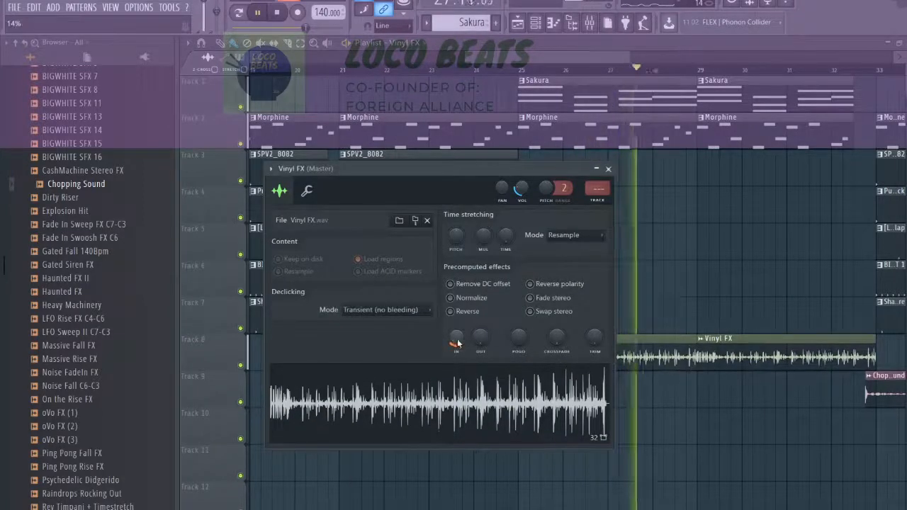
drag(457, 339, 480, 328)
click(509, 71)
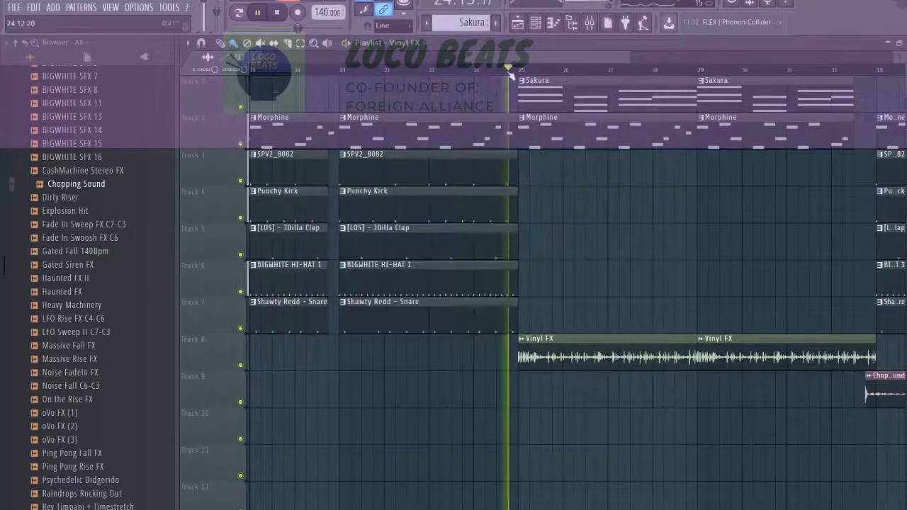
Raise the Chopping Sound sample's volume to about 51%.
scroll(577, 163, up, 3)
scroll(781, 314, down, 5)
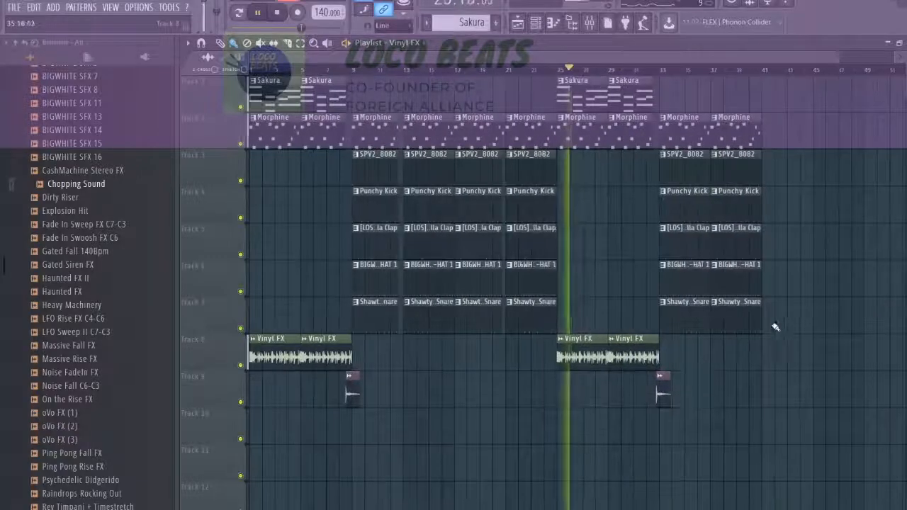
scroll(664, 361, up, 3)
scroll(553, 390, up, 3)
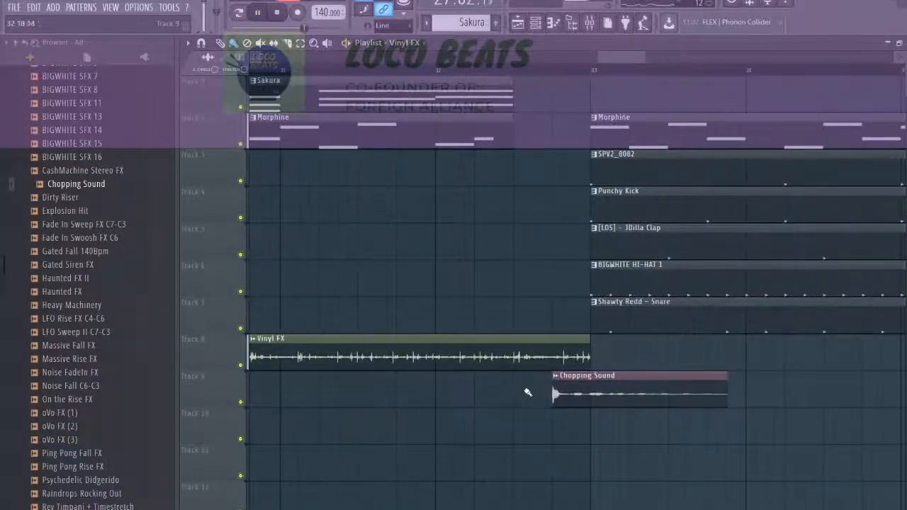
double_click(567, 394)
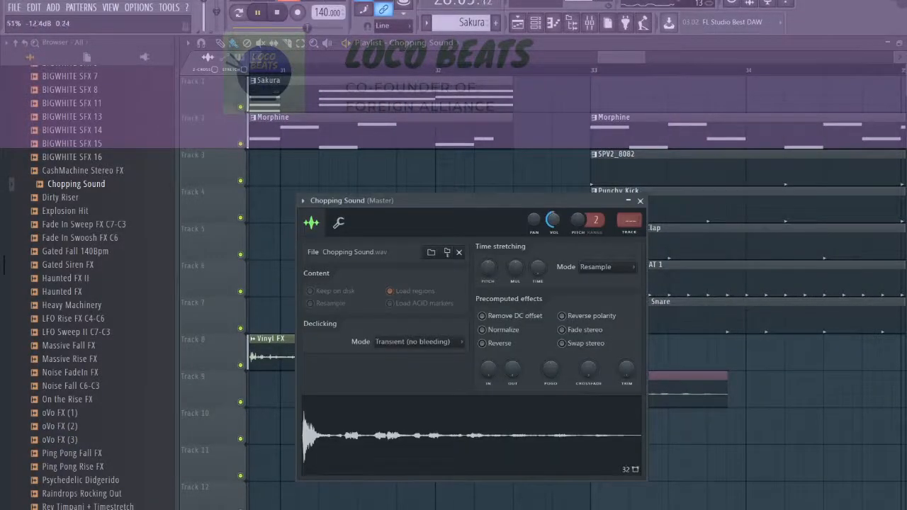
click(628, 202)
Place a short BIGWHITE HI-HAT 1 clip, about a third of a bar long, on track 6 directly before bar 33.
scroll(563, 265, down, 2)
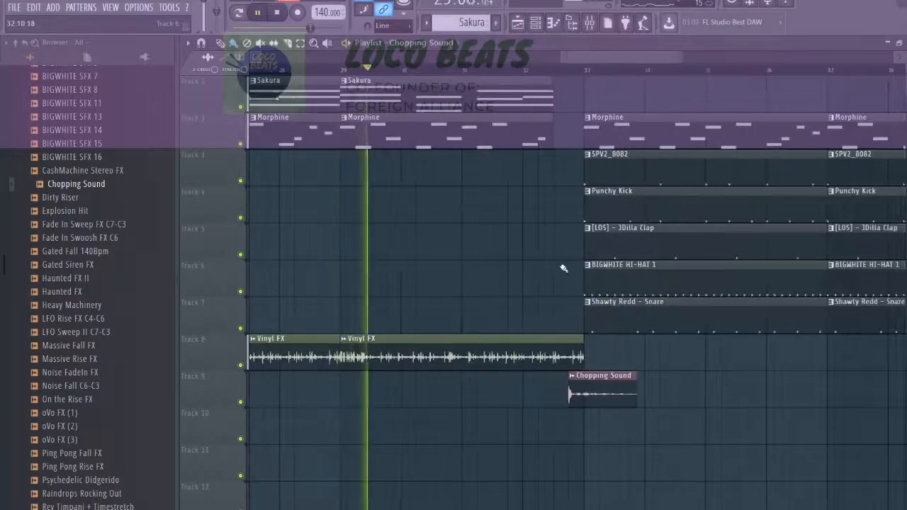
mouse_move(597, 284)
mouse_down()
mouse_move(357, 285)
mouse_move(564, 290)
mouse_up()
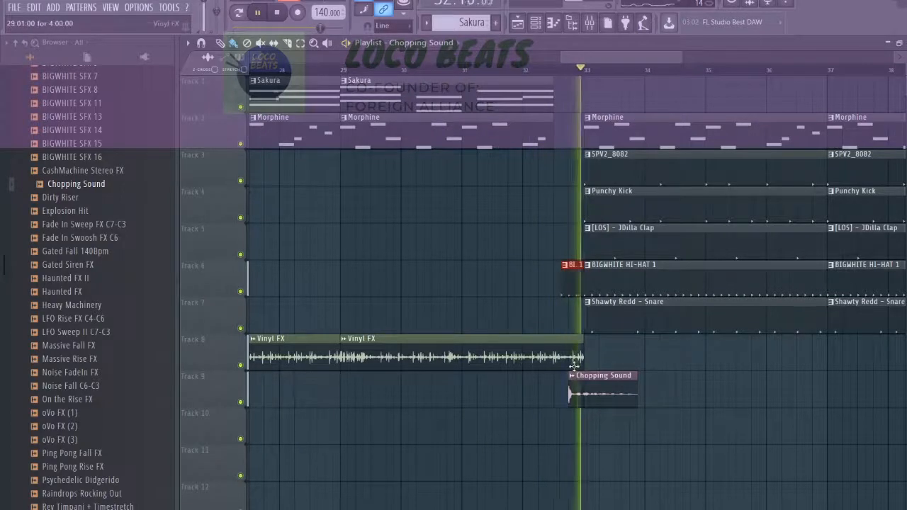
scroll(593, 365, down, 4)
scroll(593, 362, up, 5)
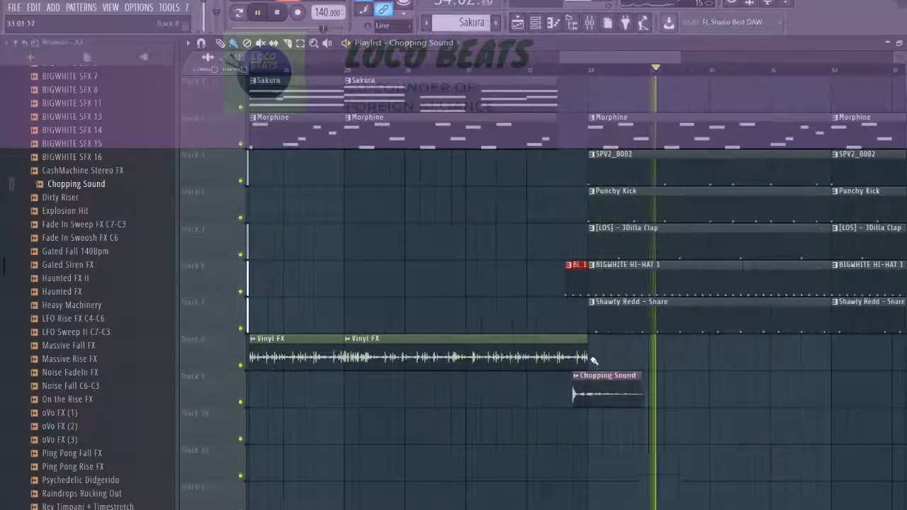
scroll(612, 327, down, 3)
scroll(612, 327, down, 4)
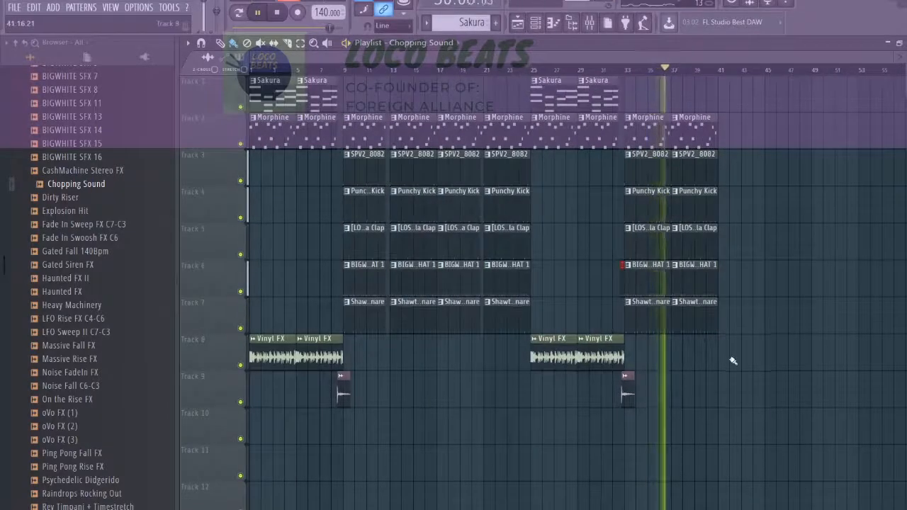
Duplicate the Morphine and drum clips to bar 41, and trim the start of the drum clips to leave a three-quarter-bar dropout.
scroll(747, 348, up, 4)
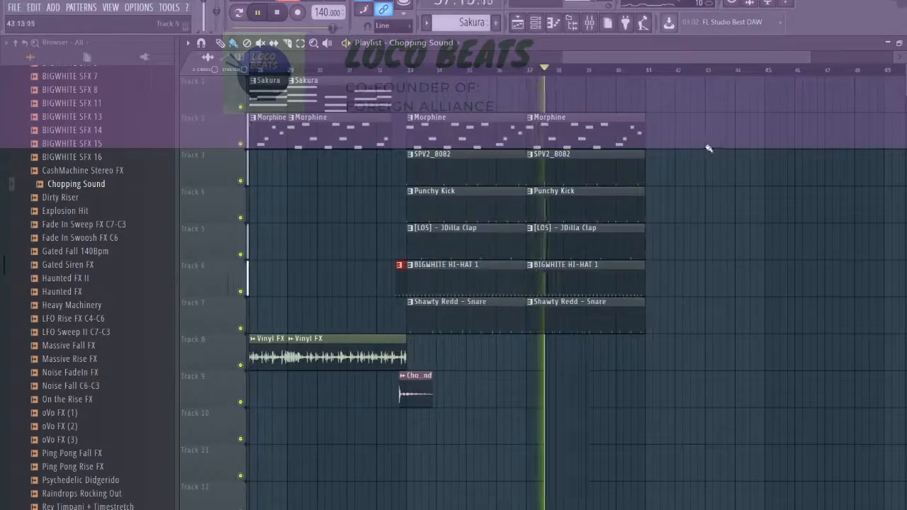
drag(684, 136, 614, 133)
key(ctrl+b)
drag(675, 167, 615, 312)
key(ctrl+b)
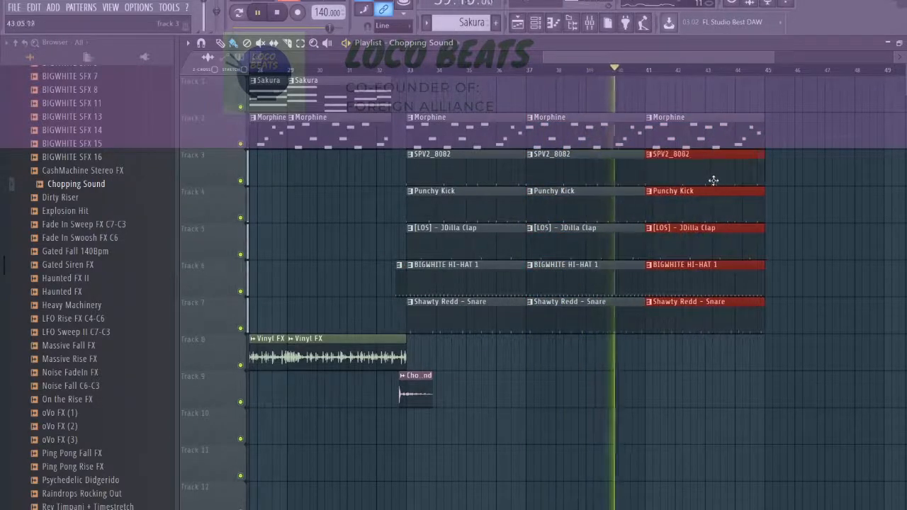
drag(647, 178, 669, 183)
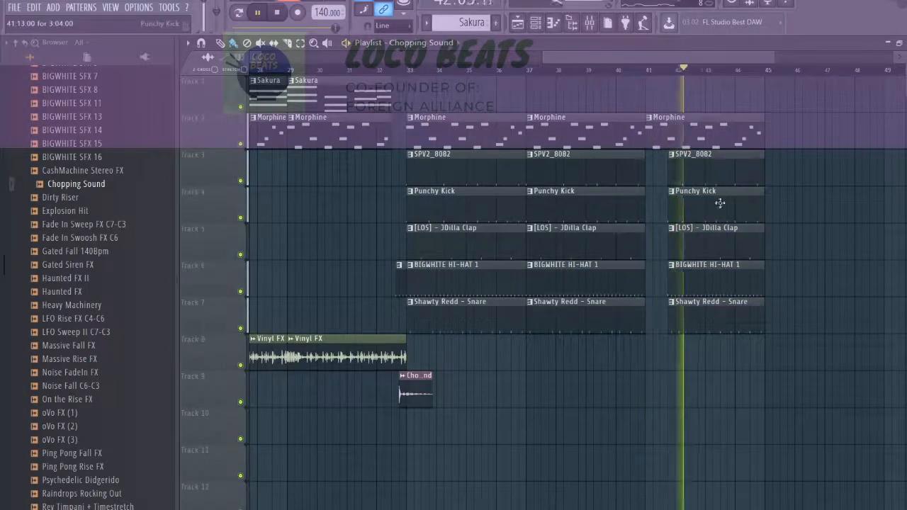
Duplicate the Morphine clip on track 2 to bars 45 and 49.
scroll(678, 205, down, 4)
scroll(808, 253, up, 4)
drag(624, 135, 425, 139)
key(ctrl+b)
Copy the drum clips on tracks 3 to 7 to bar 45 and end them and the Morphine clip half a bar before bar 49.
drag(627, 164, 496, 285)
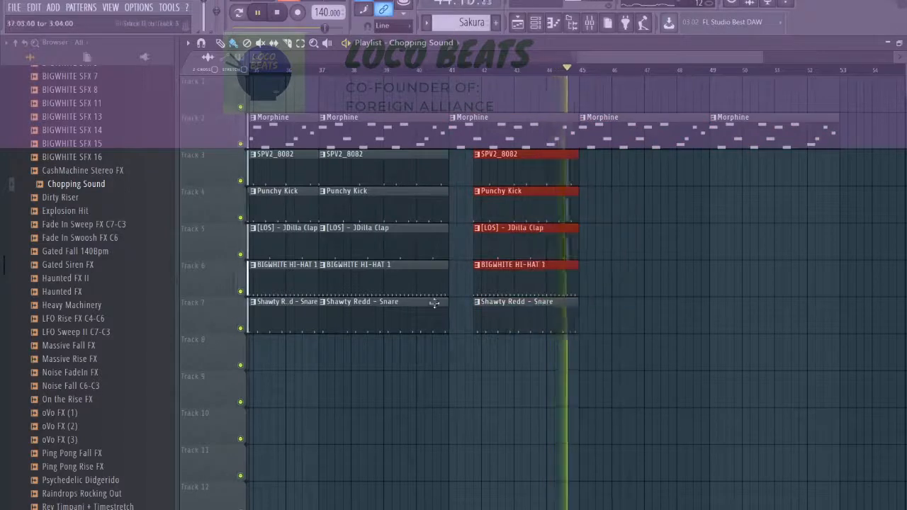
drag(456, 371, 334, 142)
drag(405, 178, 688, 177)
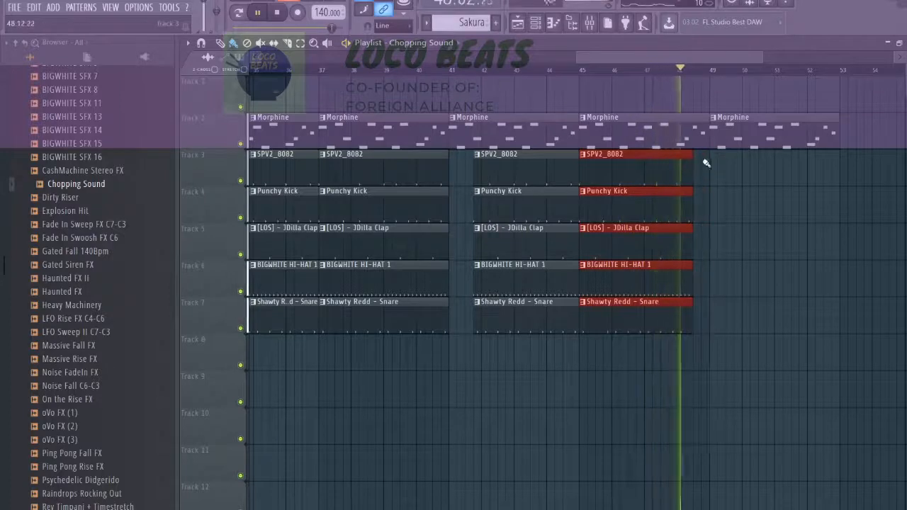
drag(706, 136, 689, 140)
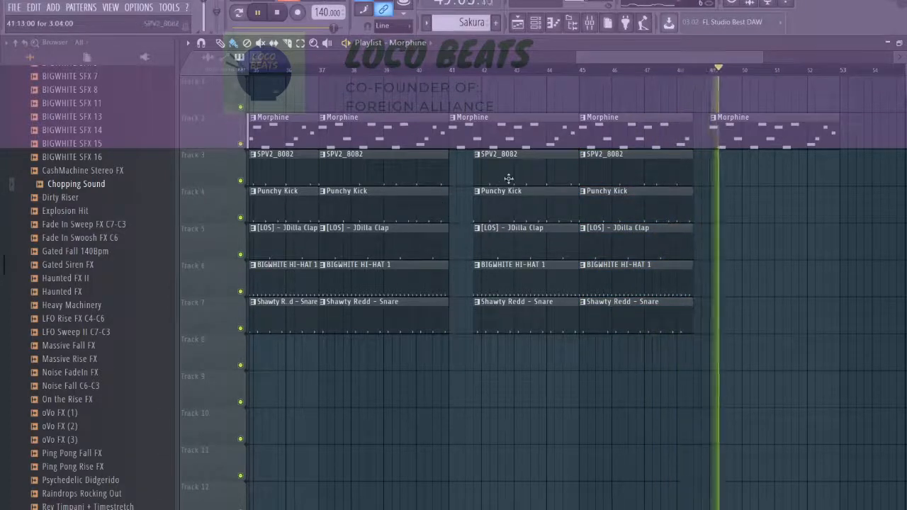
Shorten the Morphine clip at bar 49 by half a bar and place copies of it and the drum clips at bar 53.
drag(387, 178, 871, 186)
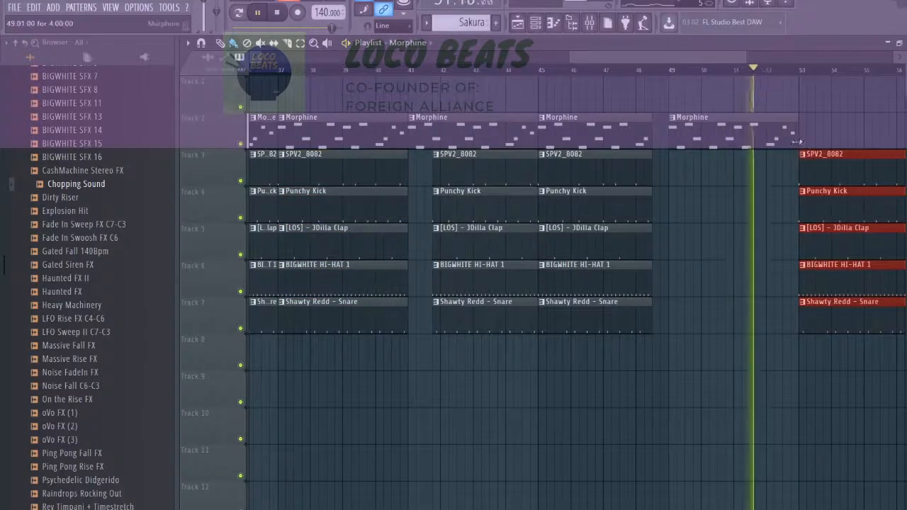
drag(796, 143, 780, 144)
click(745, 139)
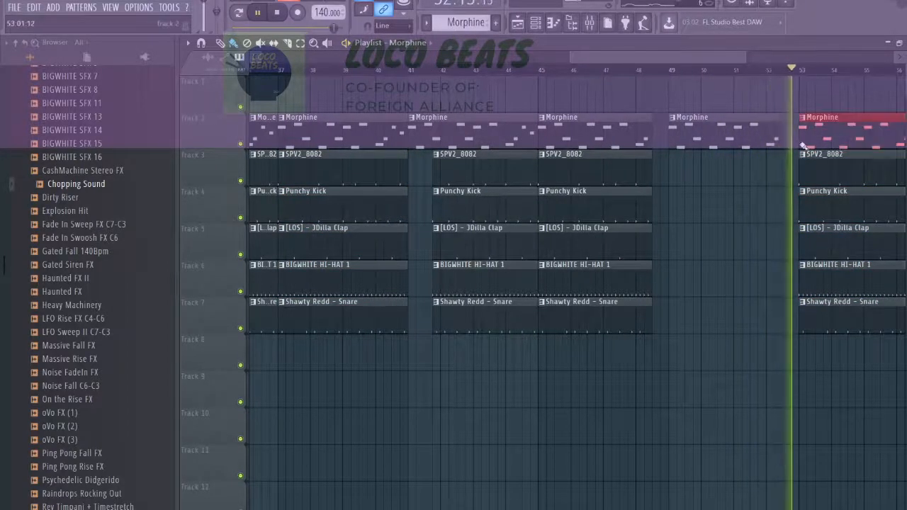
Extend the Morphine clip at bar 53 to four full bars and duplicate it with the drum clips to bar 57.
scroll(745, 140, down, 3)
scroll(747, 186, up, 3)
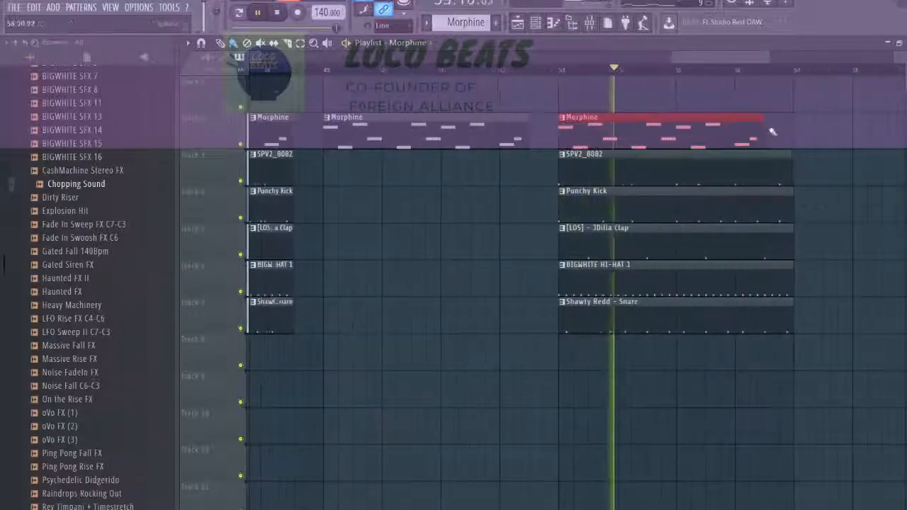
key(ctrl+b)
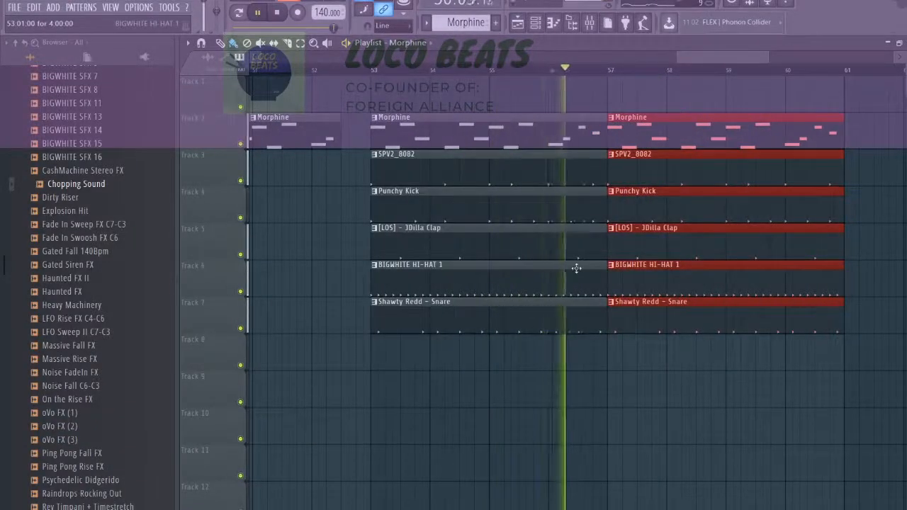
Place a four-bar Sakura clip on track 1 at bar 49, above the section without drums.
scroll(639, 358, down, 3)
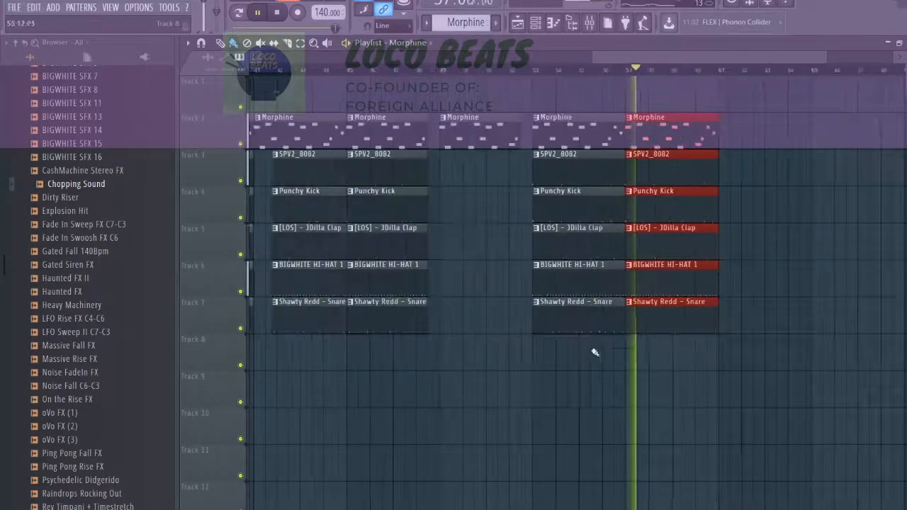
scroll(780, 276, down, 3)
scroll(746, 269, up, 5)
scroll(628, 243, down, 5)
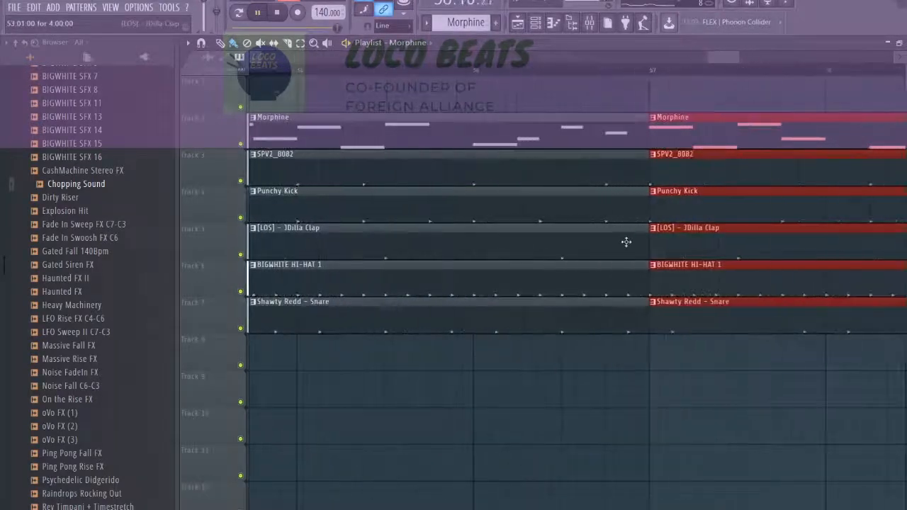
scroll(348, 310, down, 1)
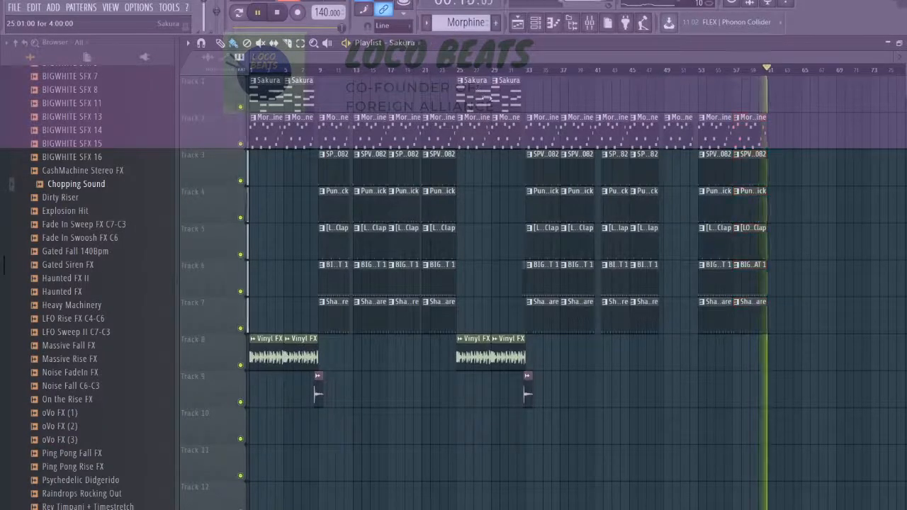
scroll(658, 101, up, 5)
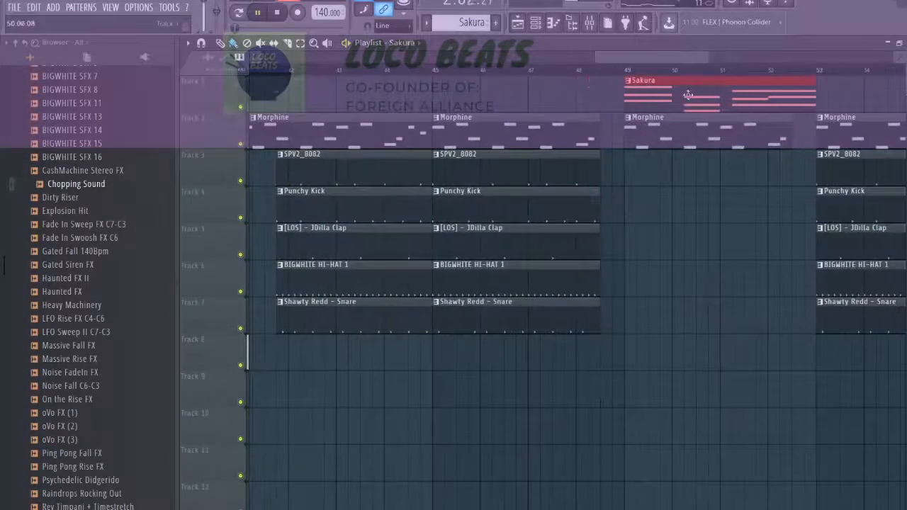
scroll(597, 112, down, 5)
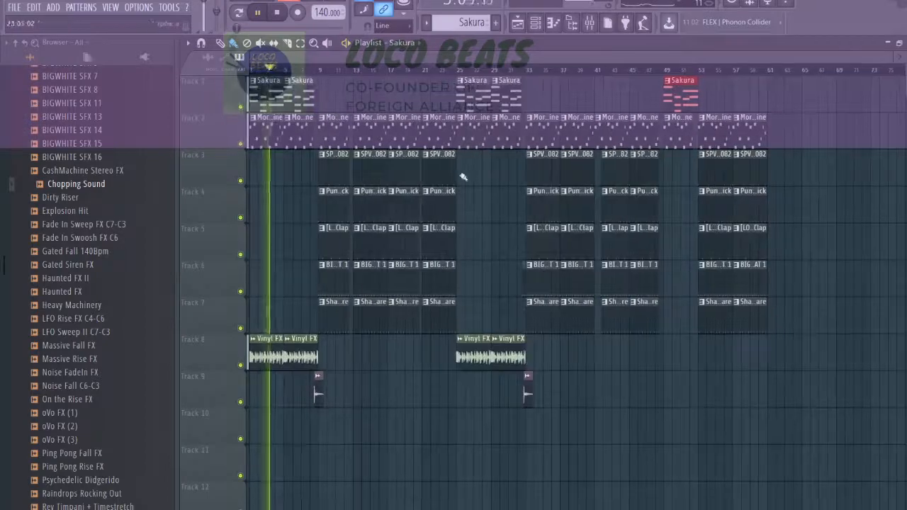
Add a four-bar Vinyl FX clip on track 8 at bar 49.
scroll(302, 124, up, 2)
scroll(302, 124, down, 2)
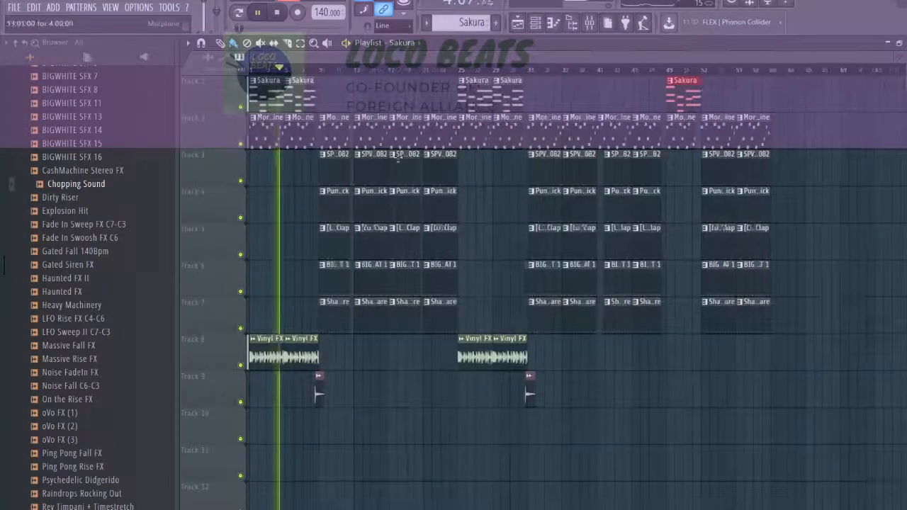
scroll(646, 359, up, 3)
drag(646, 359, 585, 356)
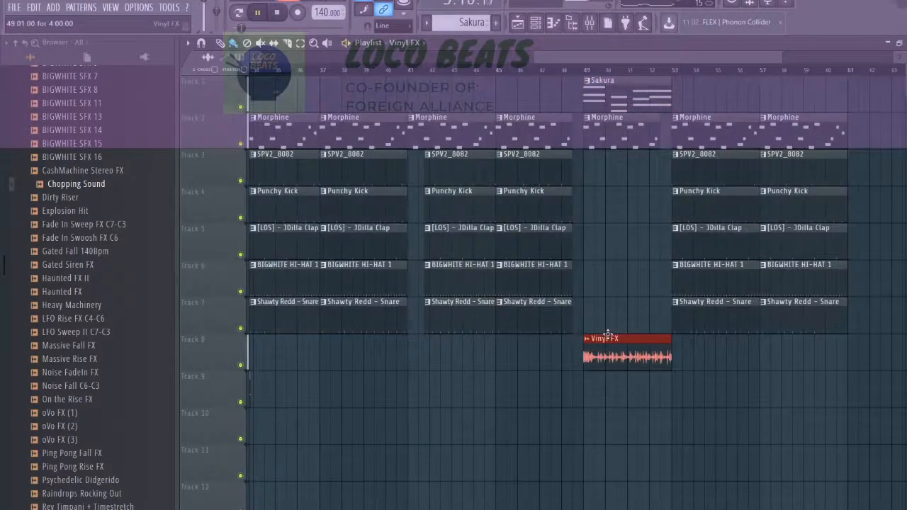
Examine the arrangement during playback, checking the new breakdown at bar 49 and the drum sections from bar 9 to bar 25.
scroll(580, 201, up, 3)
scroll(574, 213, down, 4)
scroll(566, 226, up, 3)
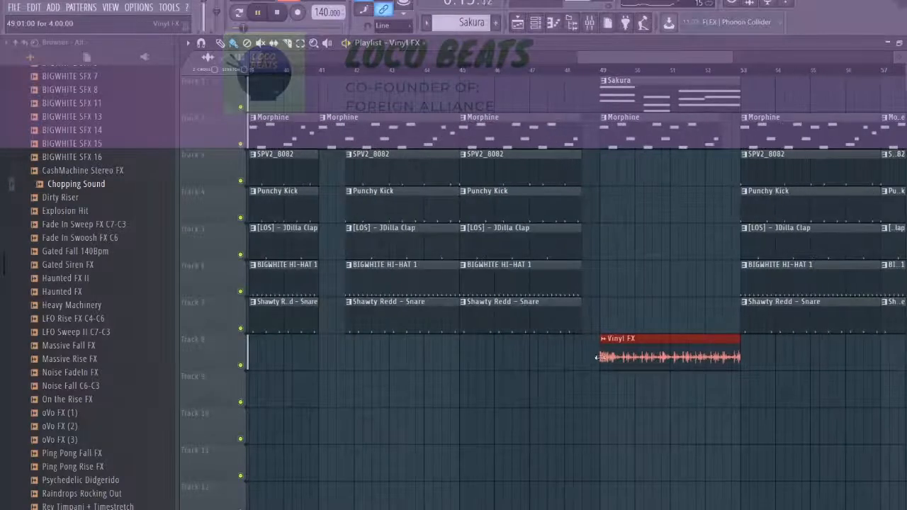
scroll(605, 277, down, 3)
scroll(403, 238, up, 5)
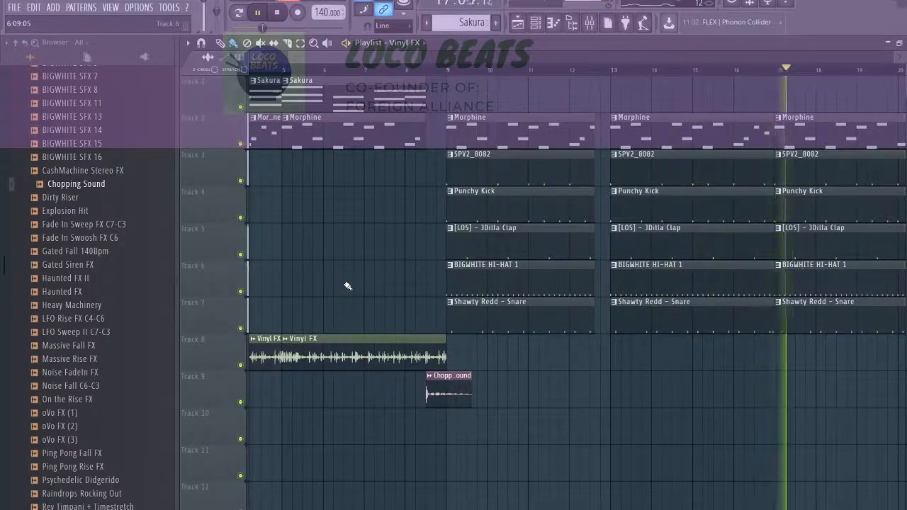
scroll(420, 290, down, 5)
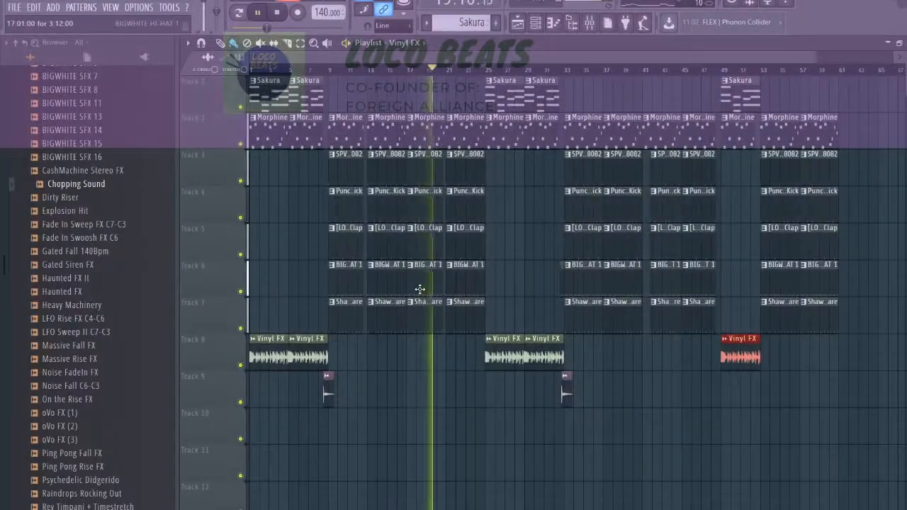
scroll(496, 290, up, 4)
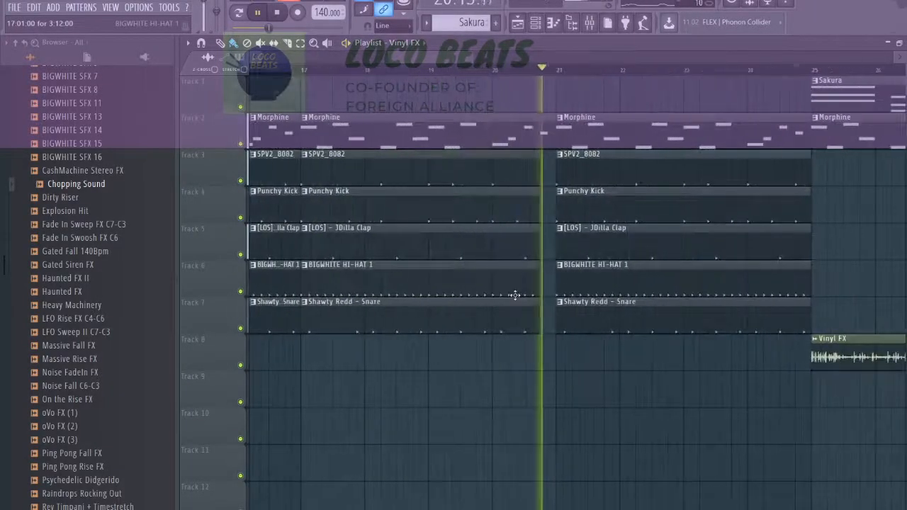
scroll(526, 298, down, 4)
Trim the Morphine and drum clips at bar 21 to end a quarter bar before bar 25, keeping the hi-hat running to bar 25.
scroll(368, 288, up, 3)
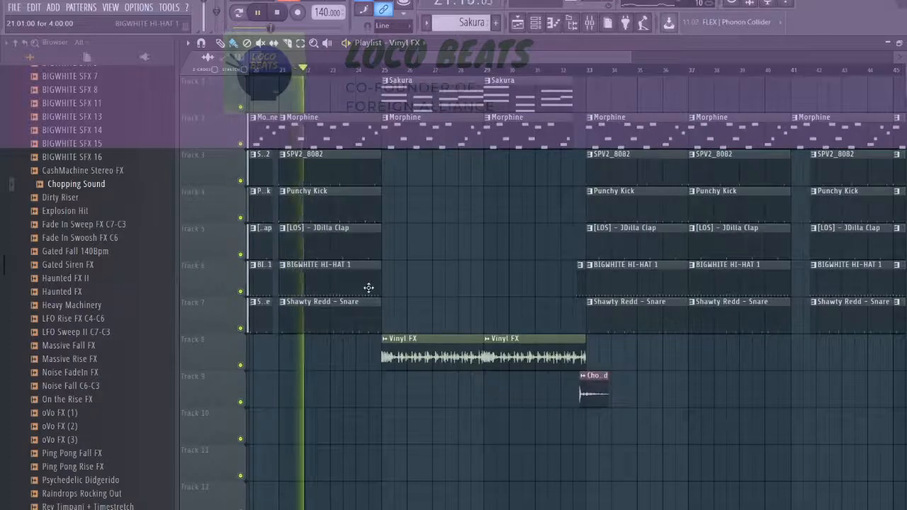
scroll(369, 287, up, 2)
drag(384, 345, 394, 136)
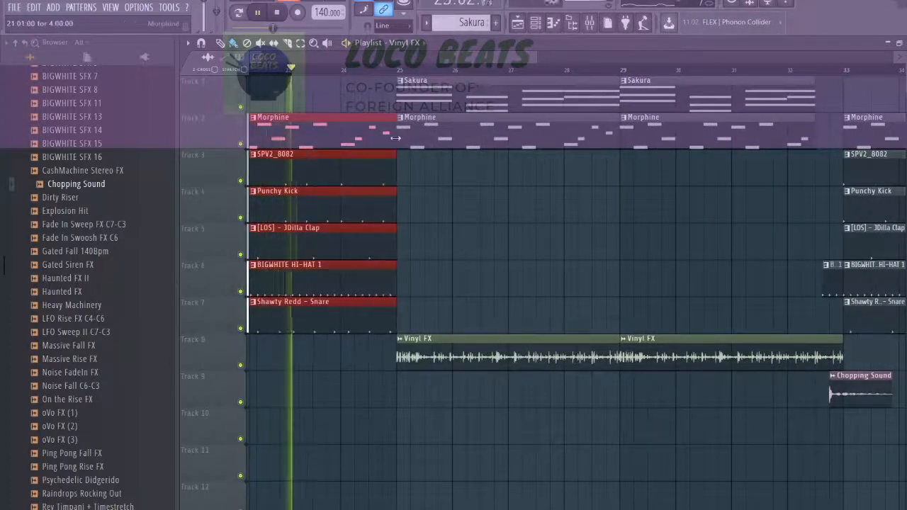
drag(395, 206, 382, 206)
ctrl+click(393, 173)
scroll(382, 273, up, 3)
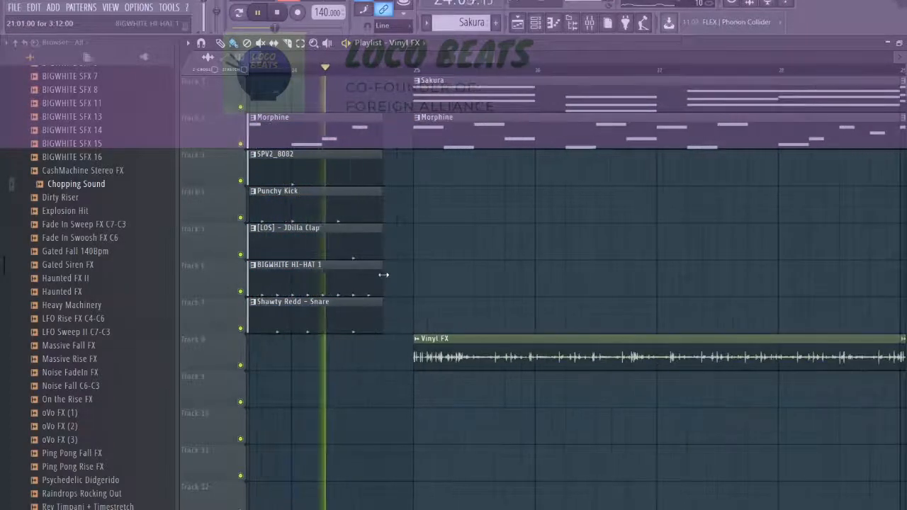
drag(383, 276, 411, 283)
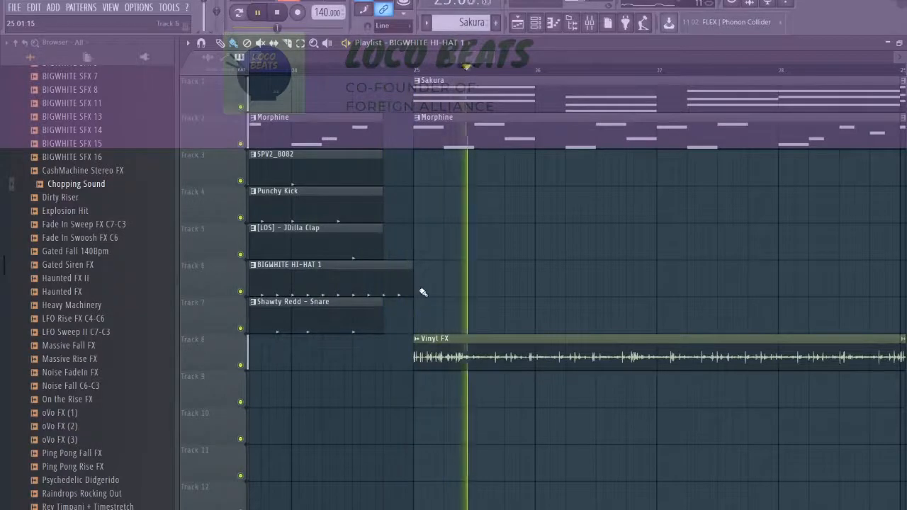
scroll(556, 309, down, 5)
scroll(663, 308, up, 2)
drag(659, 242, 699, 250)
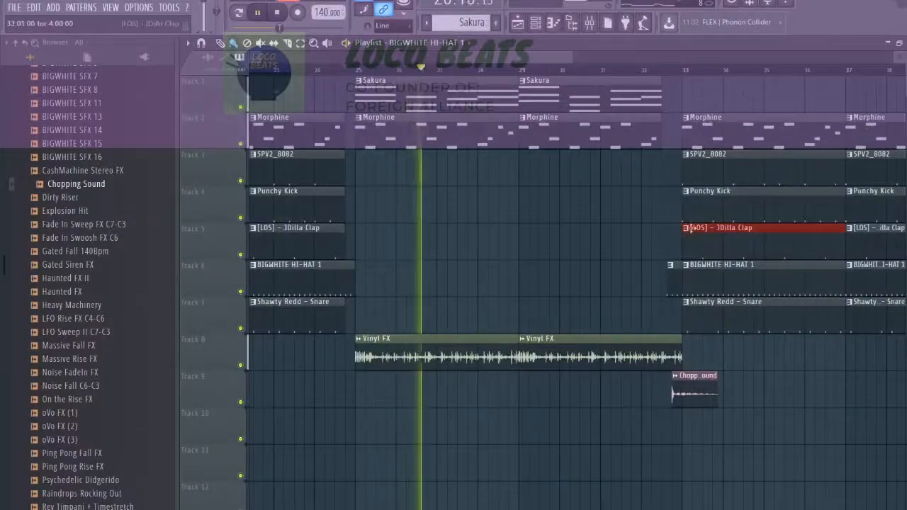
drag(625, 204, 688, 211)
ctrl+click(693, 248)
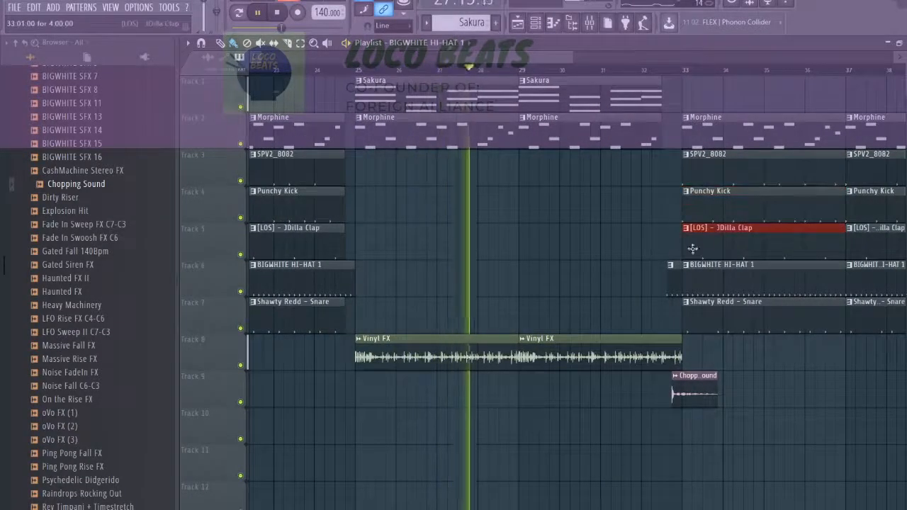
Place a one-bar Shawty Redd - Snare clip on track 7 directly before bar 33.
ctrl+click(697, 316)
drag(697, 316, 647, 324)
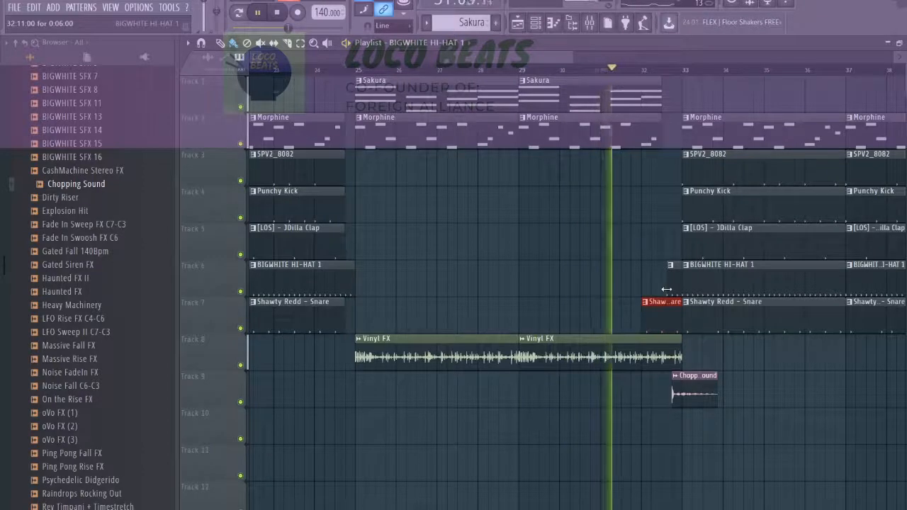
scroll(677, 292, up, 3)
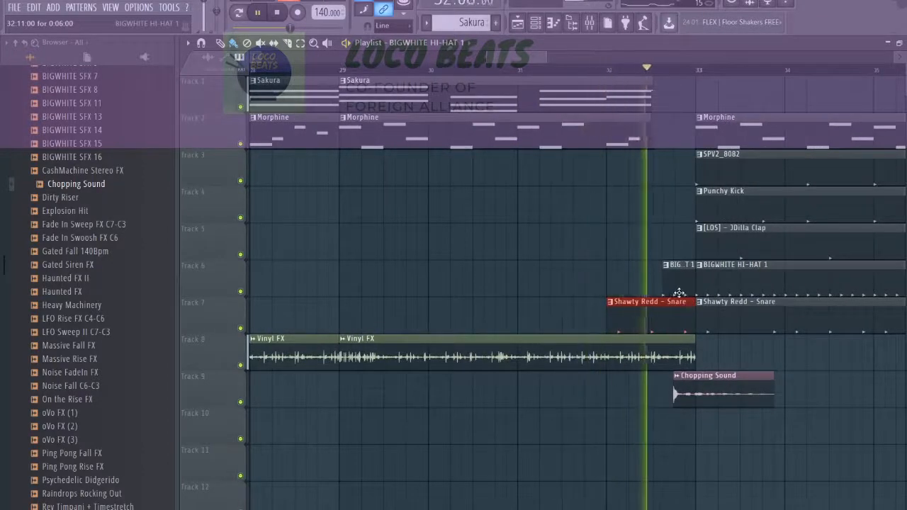
Collapse the browser and review the full arrangement through the bar 49 breakdown during playback.
scroll(670, 283, down, 5)
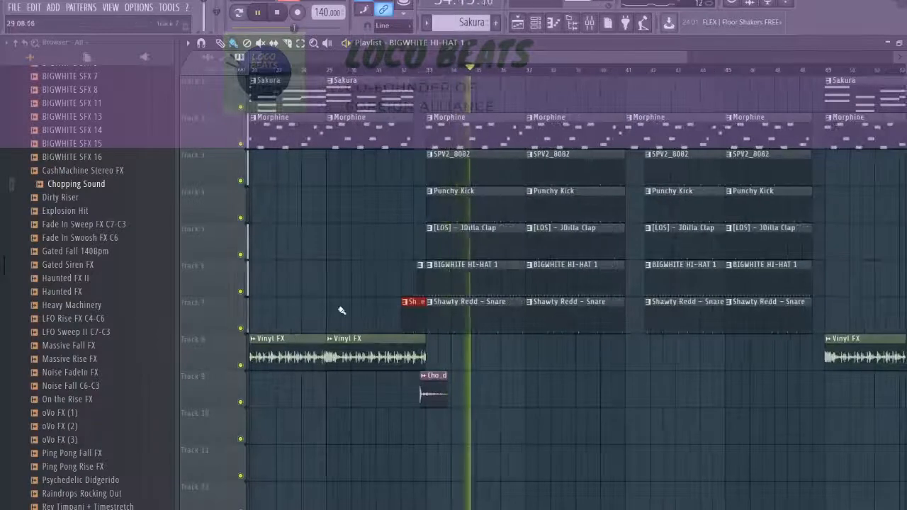
scroll(521, 347, down, 5)
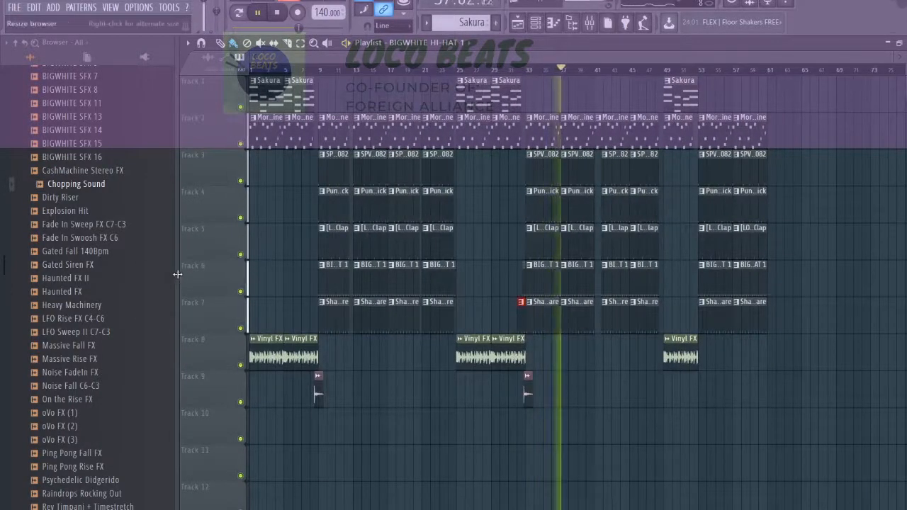
drag(177, 274, 12, 283)
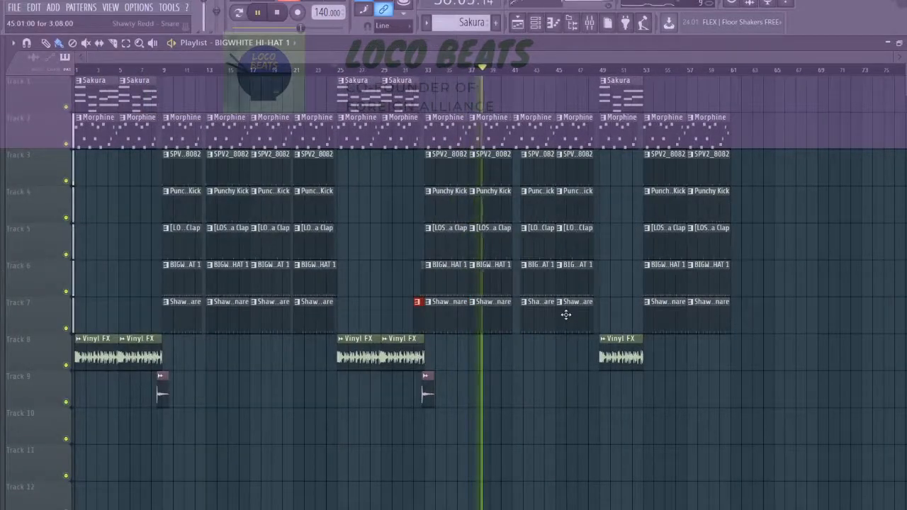
scroll(566, 315, up, 5)
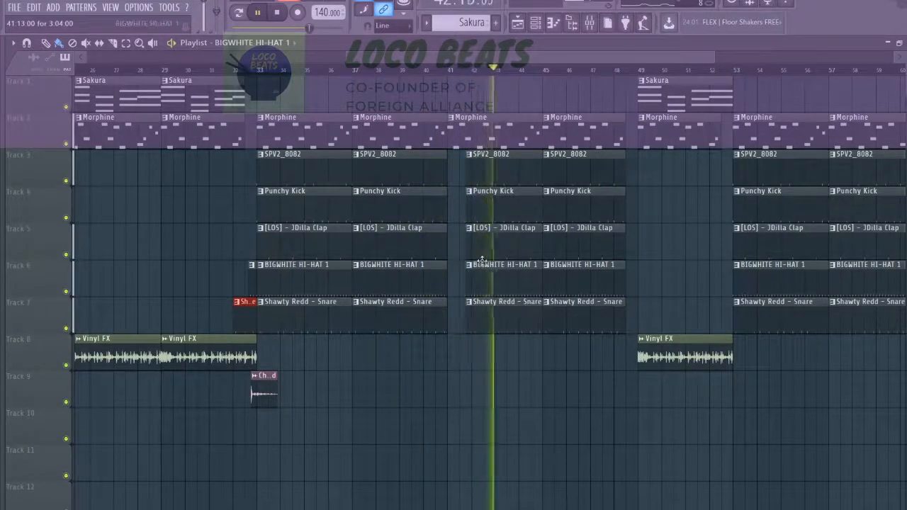
scroll(448, 284, down, 3)
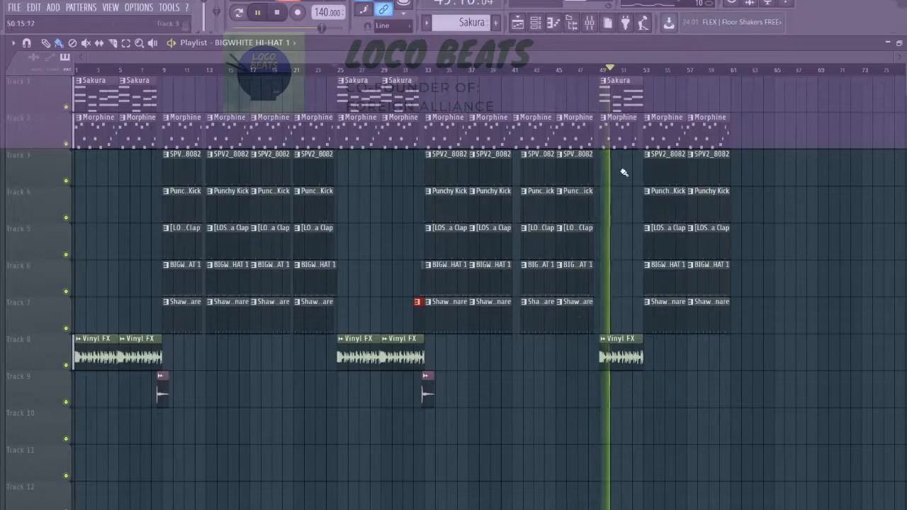
scroll(624, 172, up, 6)
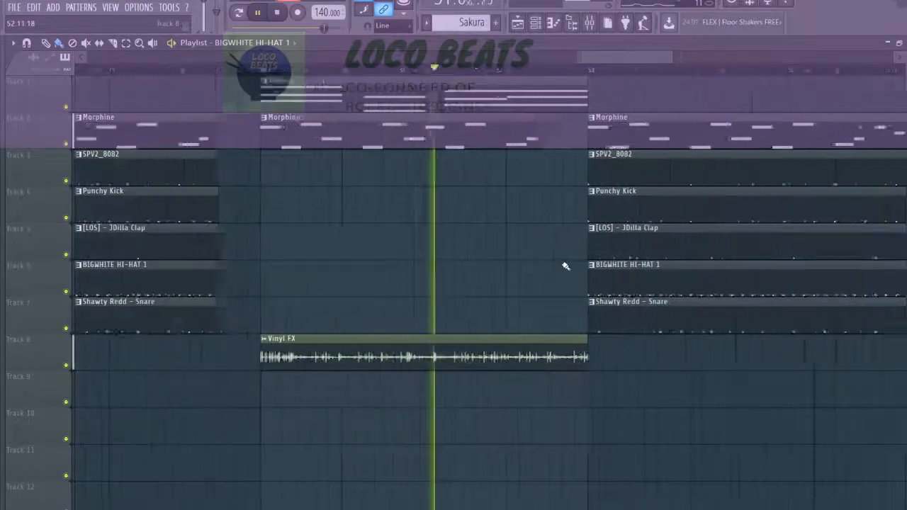
Trim the bar 49 breakdown's Vinyl FX clip to end a quarter bar before bar 53 and its Morphine clip half a bar before.
drag(592, 359, 571, 359)
drag(592, 107, 573, 107)
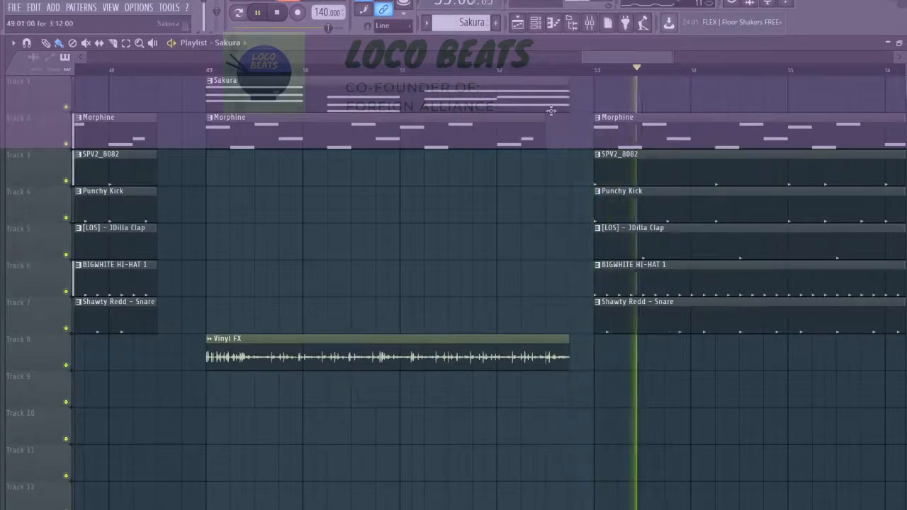
click(502, 70)
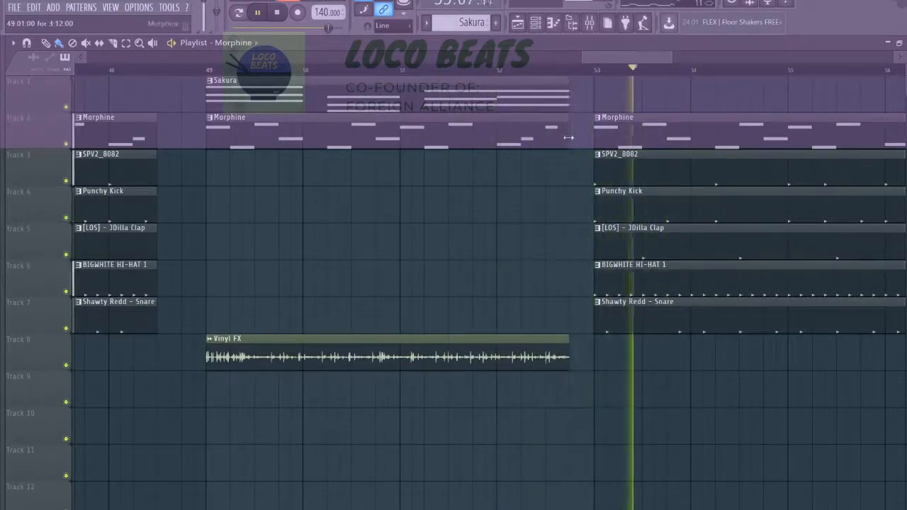
drag(568, 138, 545, 141)
click(489, 69)
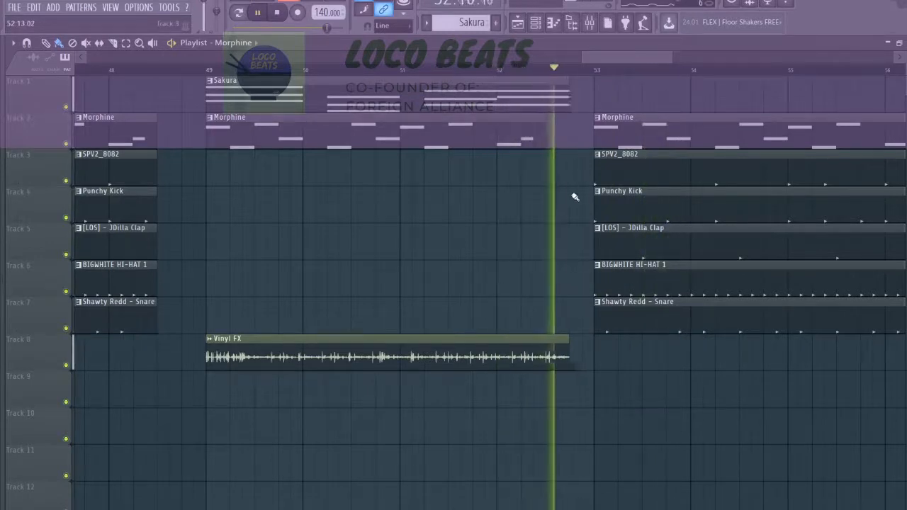
Shorten the Sakura clip in the bar 49 breakdown to end at bar 52 and replay the transition.
drag(570, 101, 535, 103)
key(space)
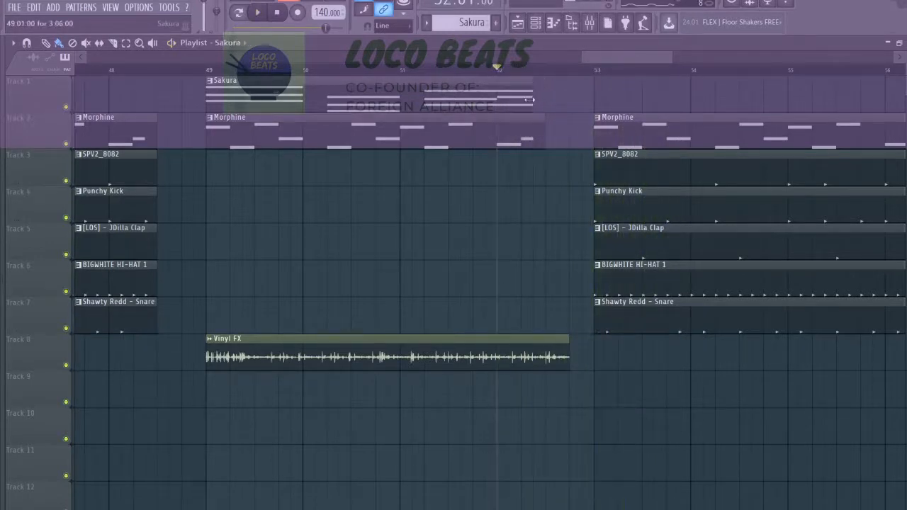
click(442, 71)
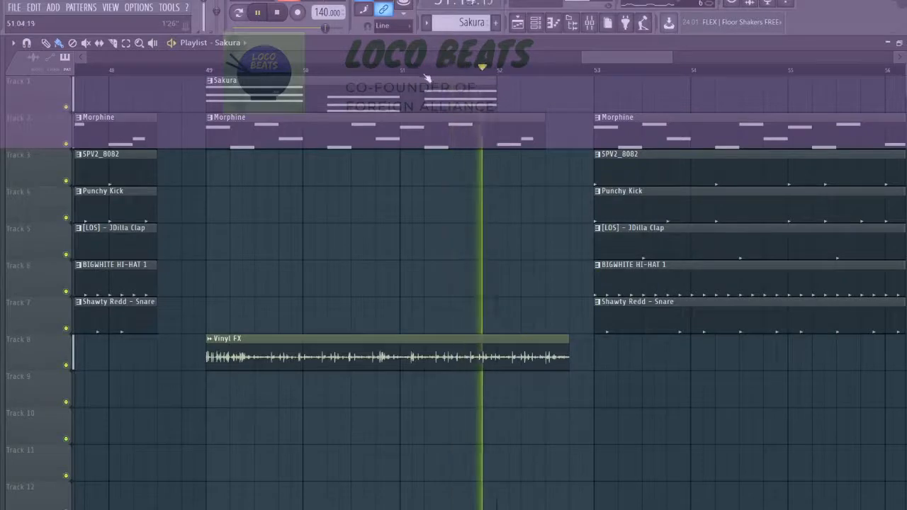
click(426, 72)
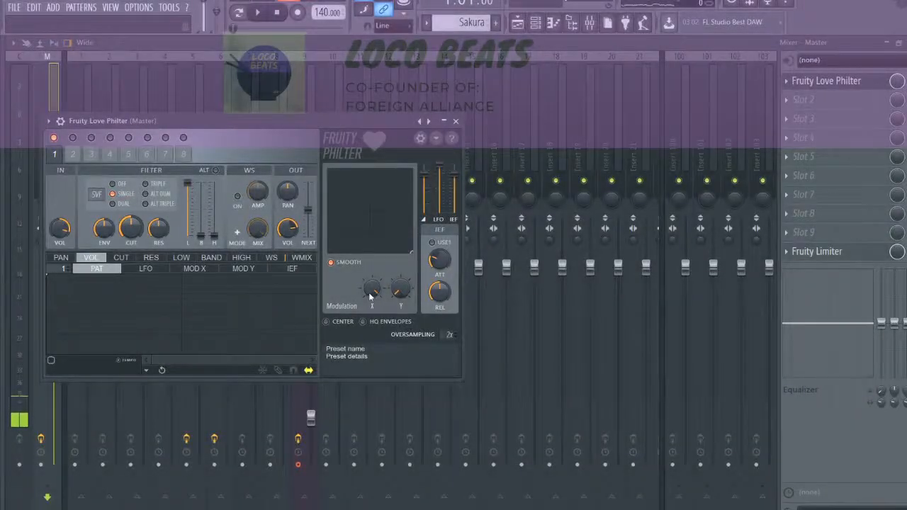
Automate the master Love Philter's Modulation X on track 10, curving up from zero at bar 1 to its maximum at bar 9.
click(518, 25)
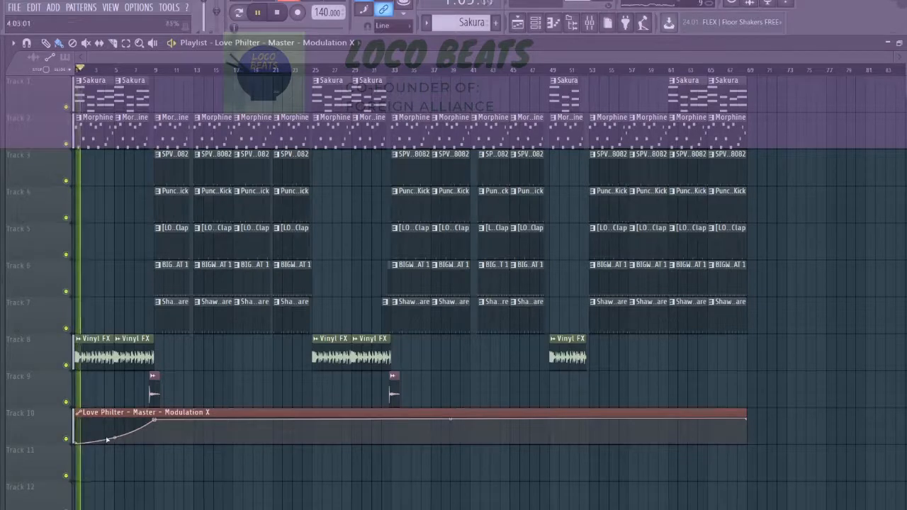
scroll(115, 436, up, 5)
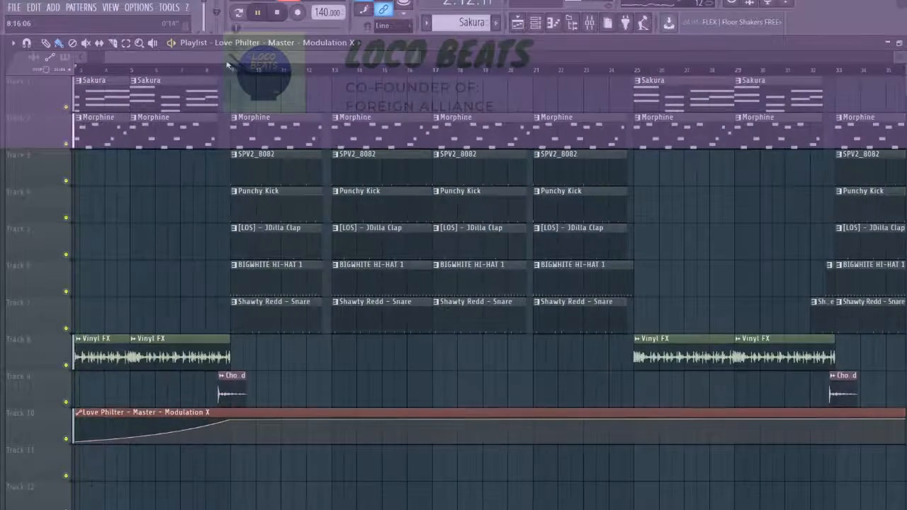
scroll(260, 188, up, 3)
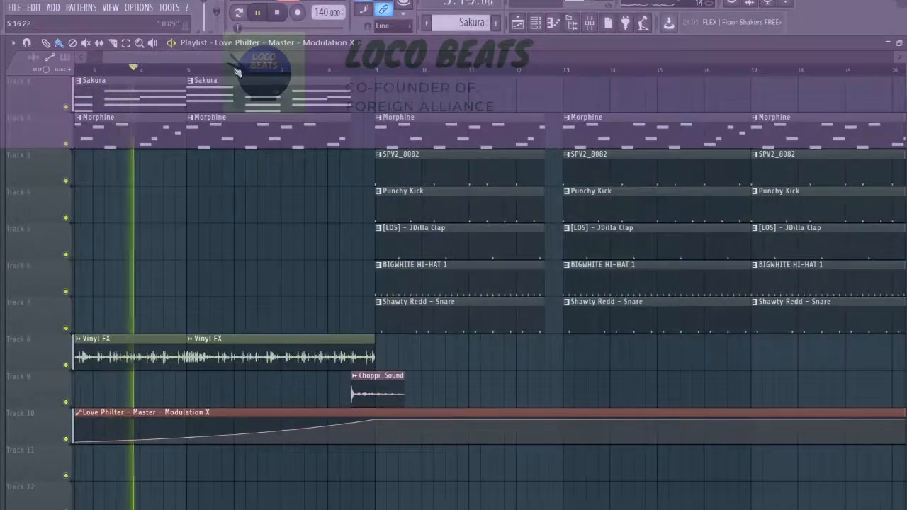
scroll(336, 376, up, 2)
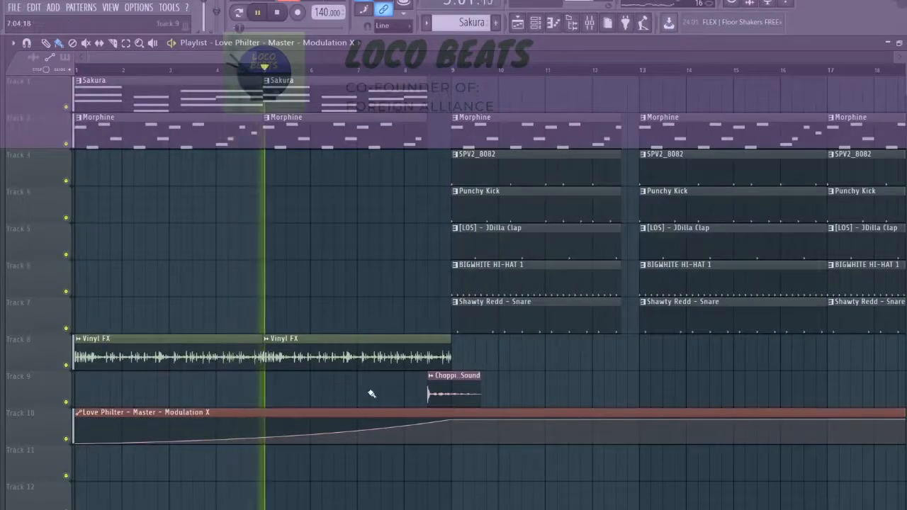
Shape the end of the Modulation X automation to fall from its maximum at bar 61 to zero at bar 69.
scroll(348, 413, down, 5)
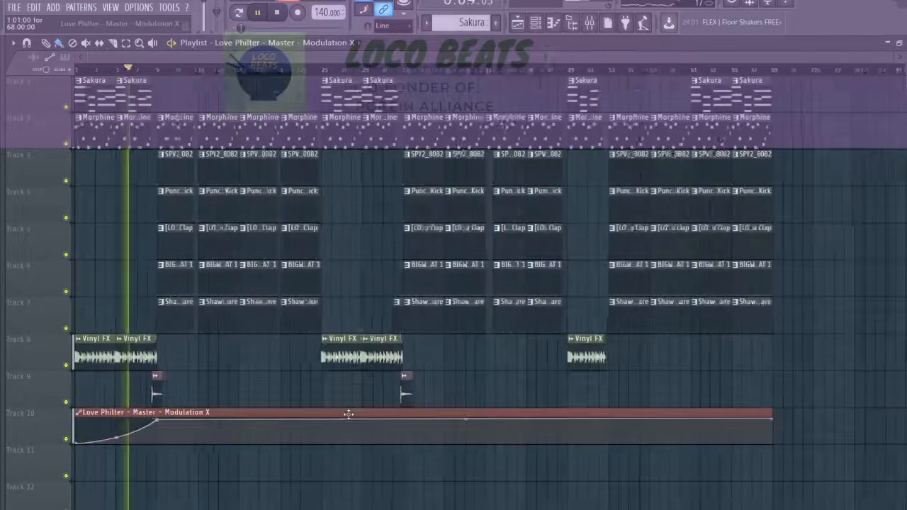
scroll(638, 440, up, 4)
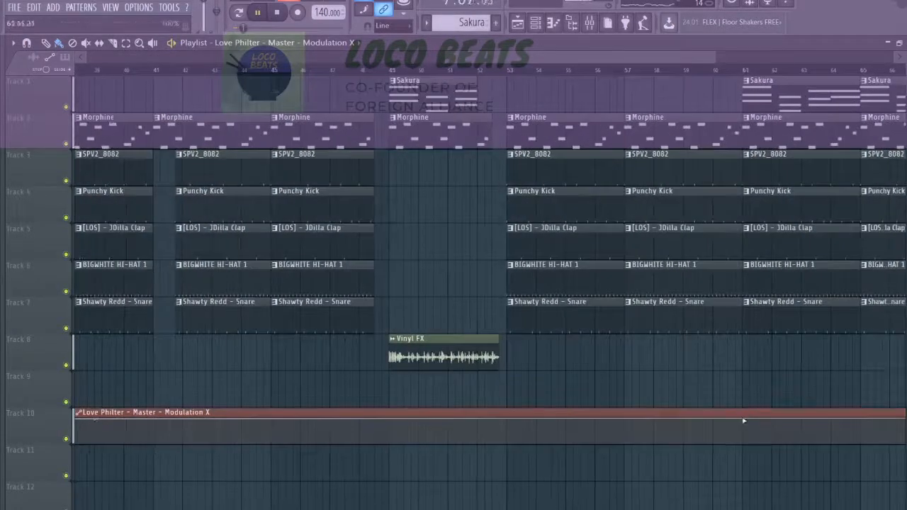
scroll(745, 419, down, 4)
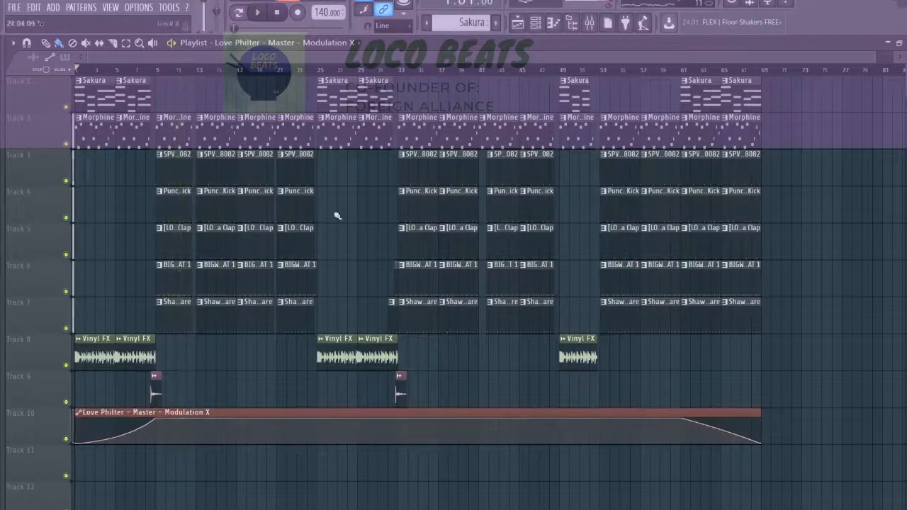
Automate Love Philter's mix level on track 11, full until bar 9, zero until bar 61, and rising to full at bar 69.
click(590, 23)
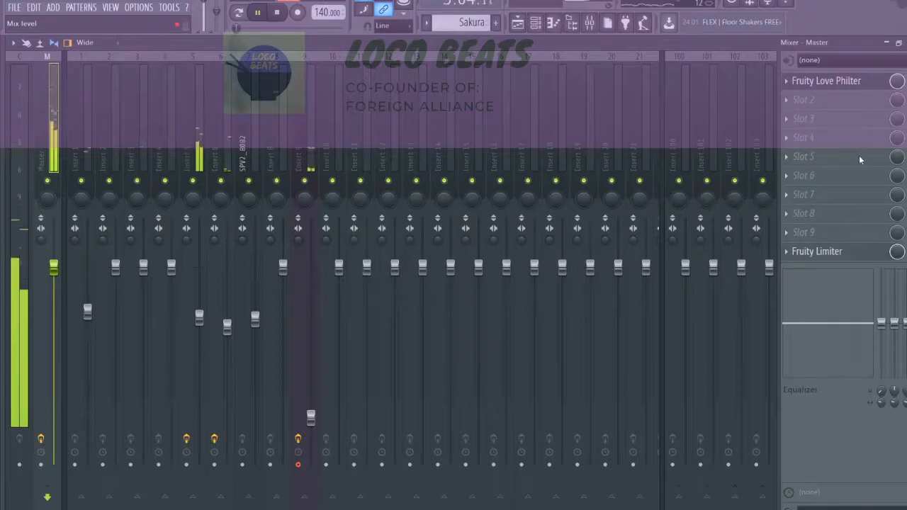
click(518, 23)
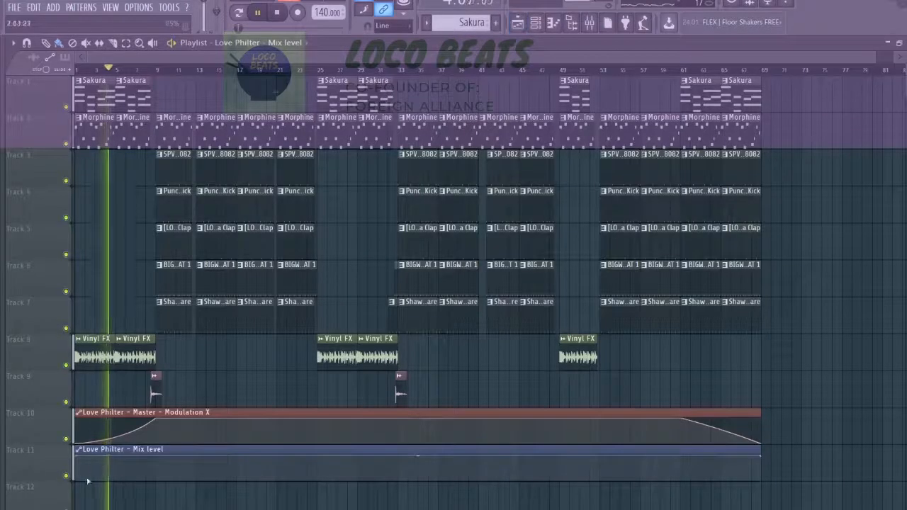
scroll(156, 461, up, 3)
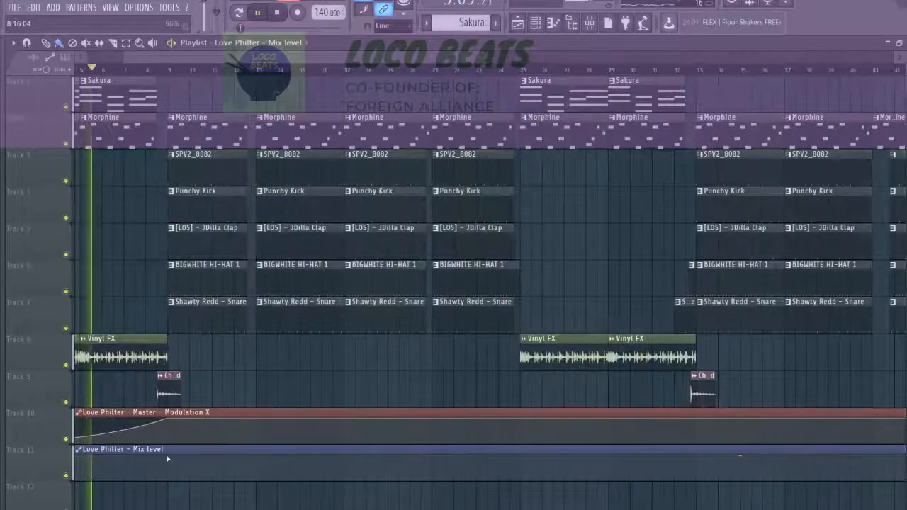
drag(187, 482, 182, 484)
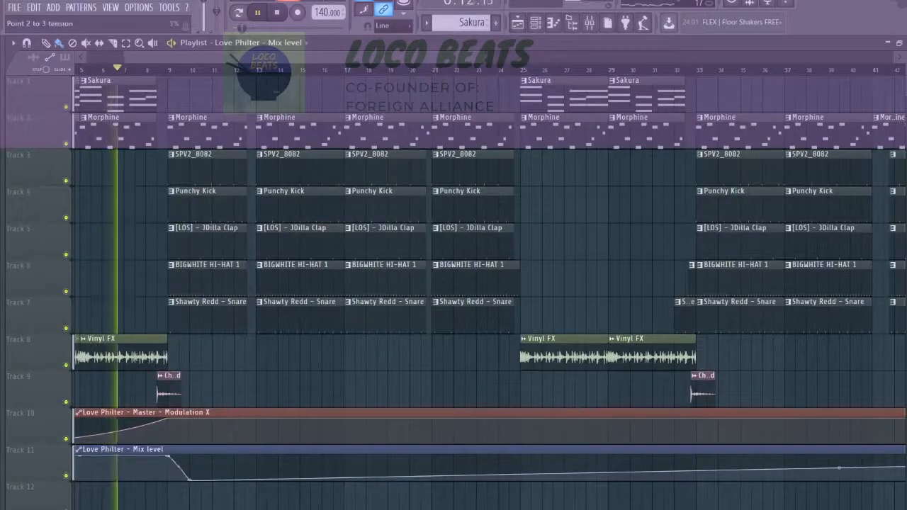
scroll(311, 438, down, 3)
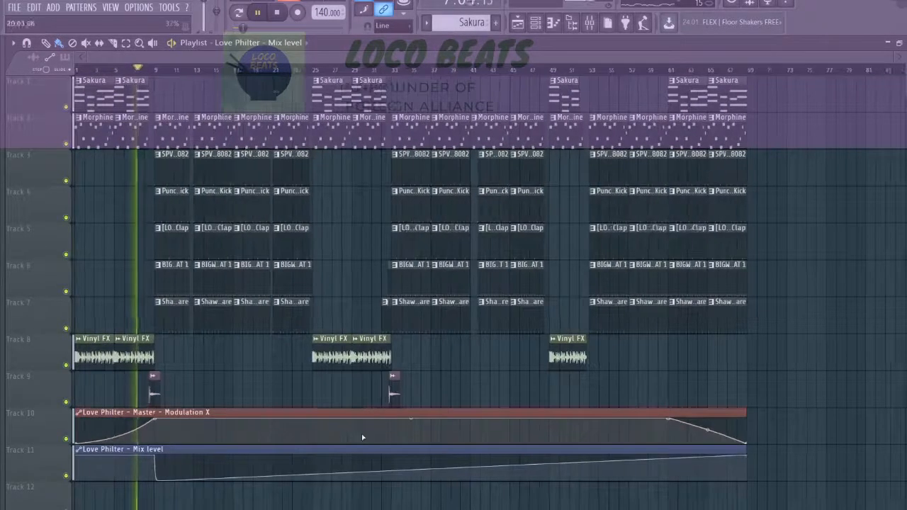
right_click(672, 484)
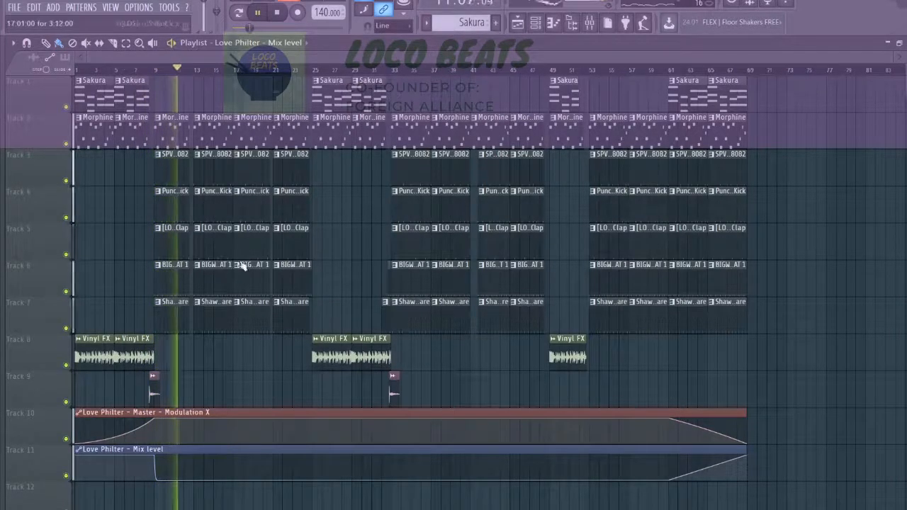
Curve the Mix level automation up from zero at bar 25 to full at bar 33, dropping sharply to zero just after.
scroll(299, 479, up, 3)
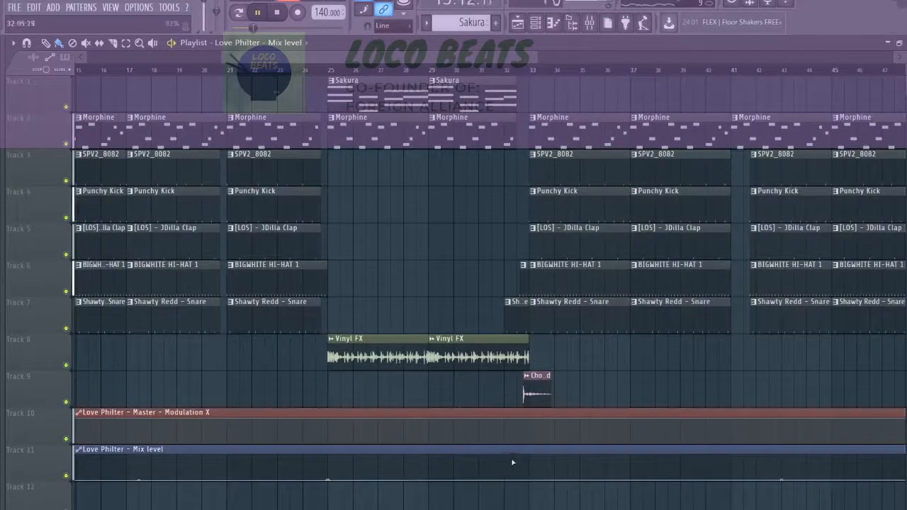
right_click(528, 457)
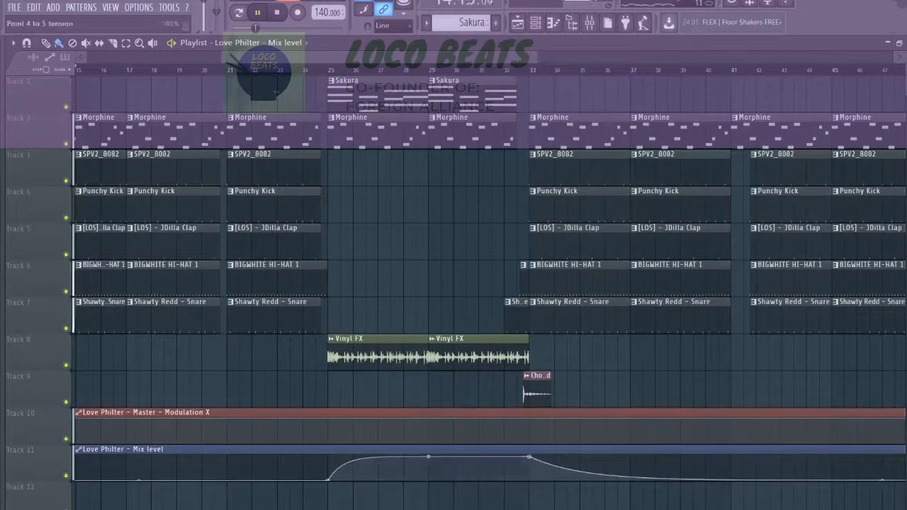
drag(428, 456, 428, 473)
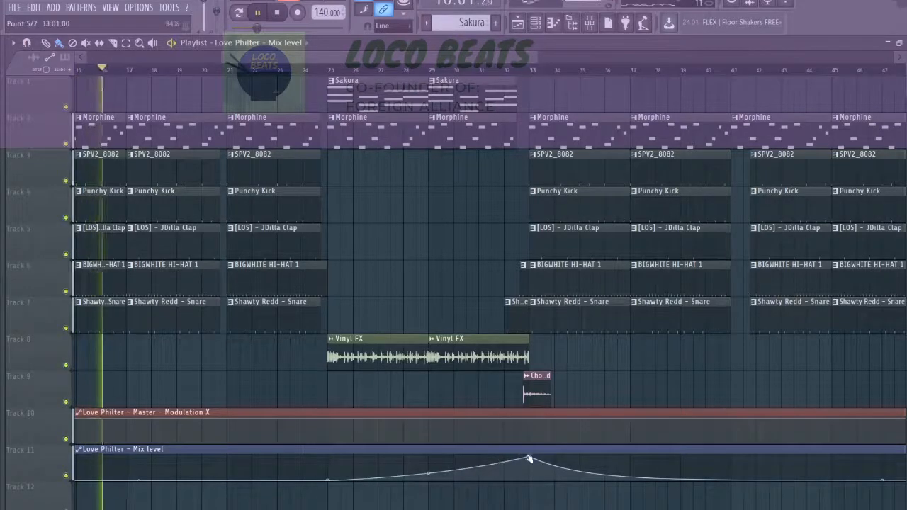
drag(531, 459, 536, 480)
right_click(542, 482)
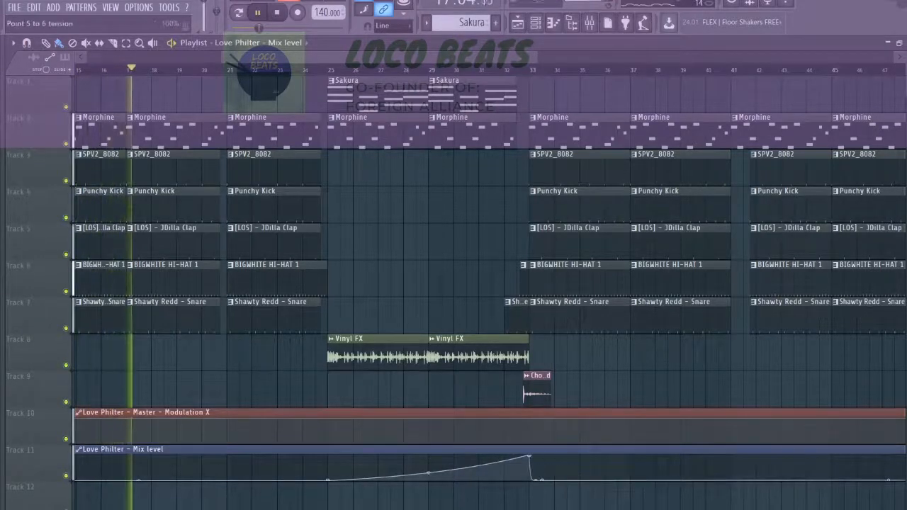
Curve the Mix level automation up from zero at bar 49 to full at bar 53, dropping sharply back to zero.
scroll(567, 468, down, 5)
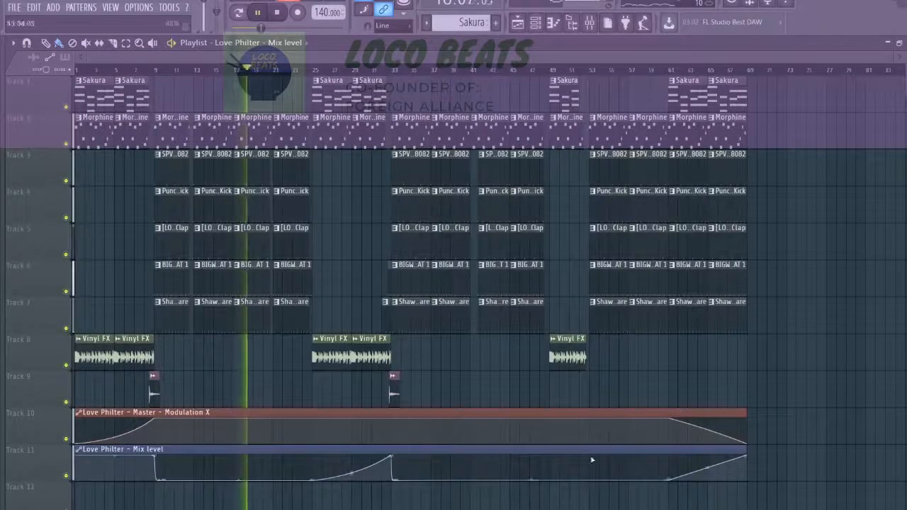
scroll(543, 479, up, 8)
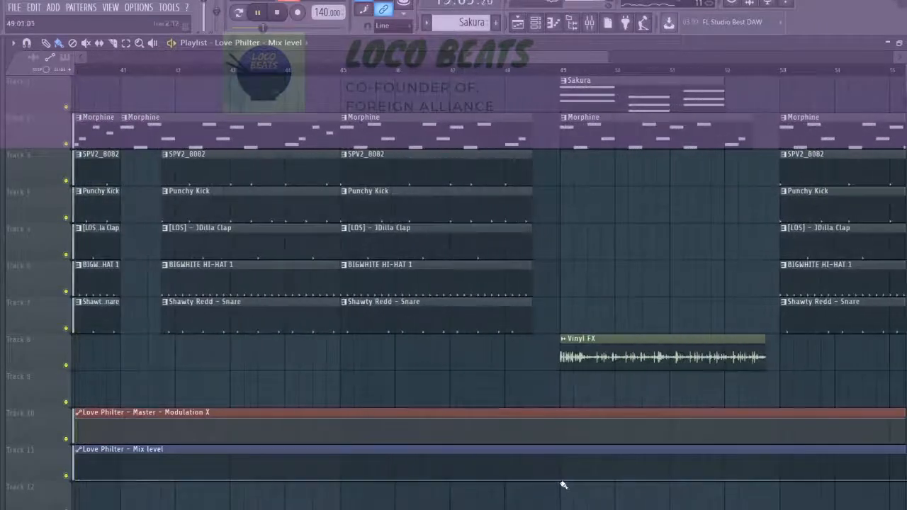
right_click(782, 460)
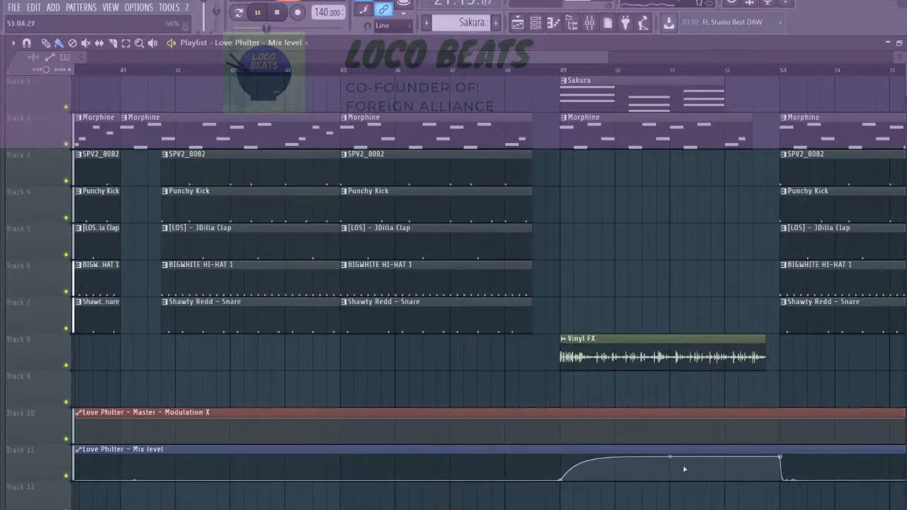
drag(670, 459, 670, 480)
scroll(425, 326, down, 6)
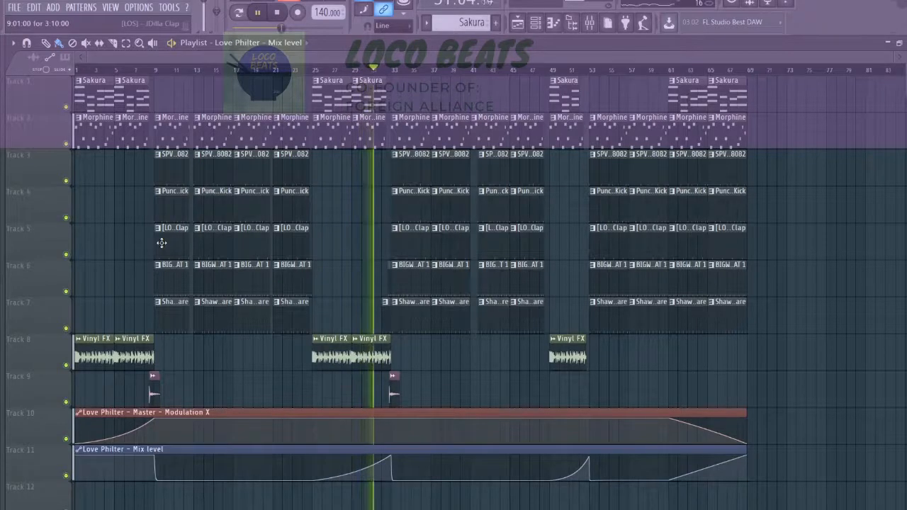
Examine the arrangement during playback, checking the filter automation at the bar 33 and bar 53 transitions and through the ending.
scroll(292, 268, up, 3)
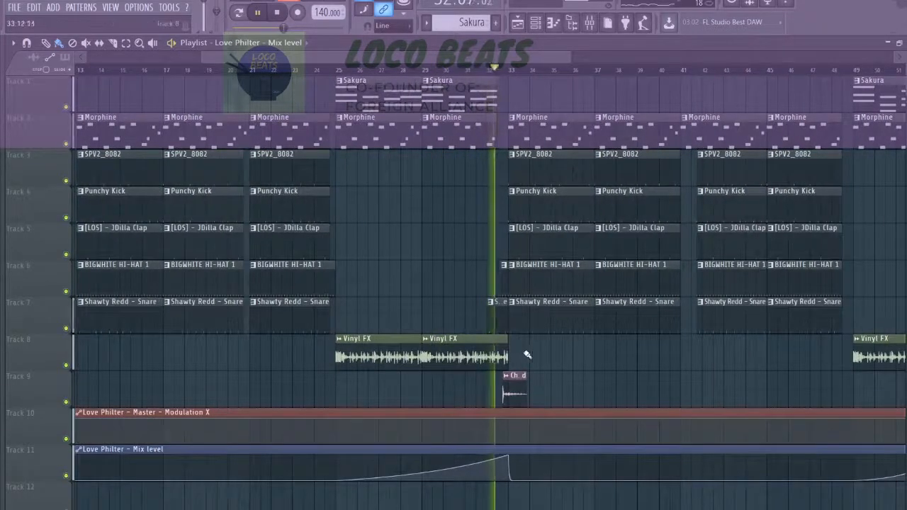
scroll(528, 357, up, 1)
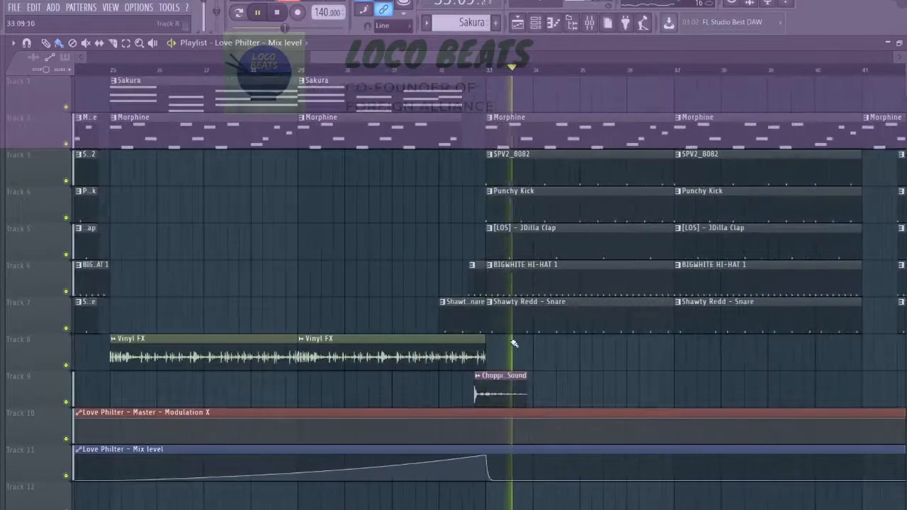
scroll(512, 357, down, 5)
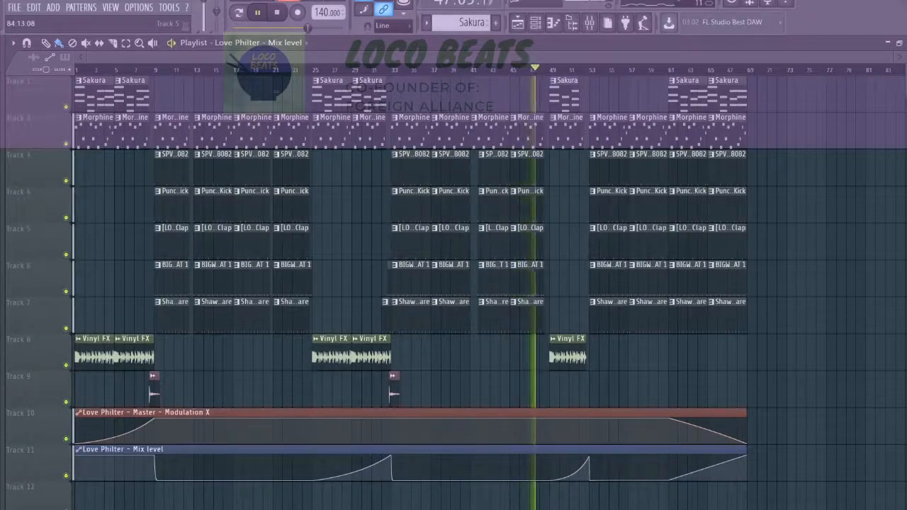
scroll(592, 324, up, 3)
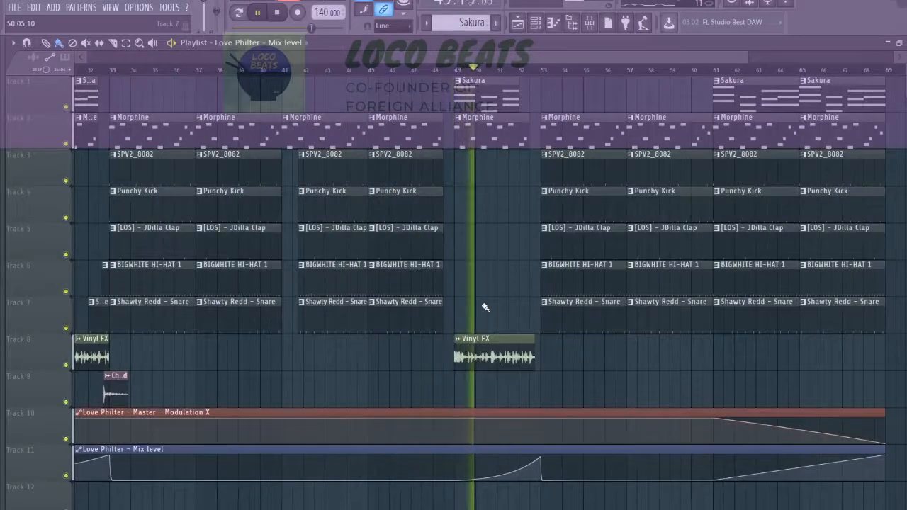
scroll(516, 308, up, 3)
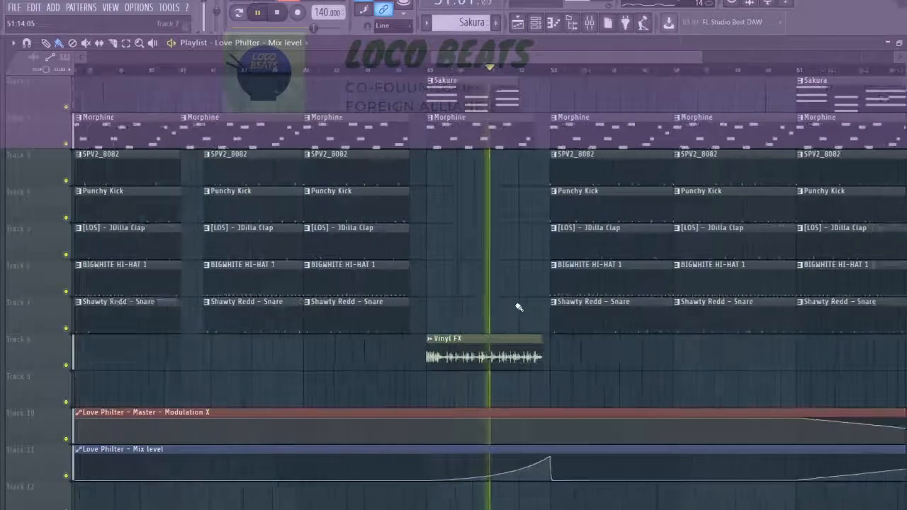
scroll(530, 314, up, 3)
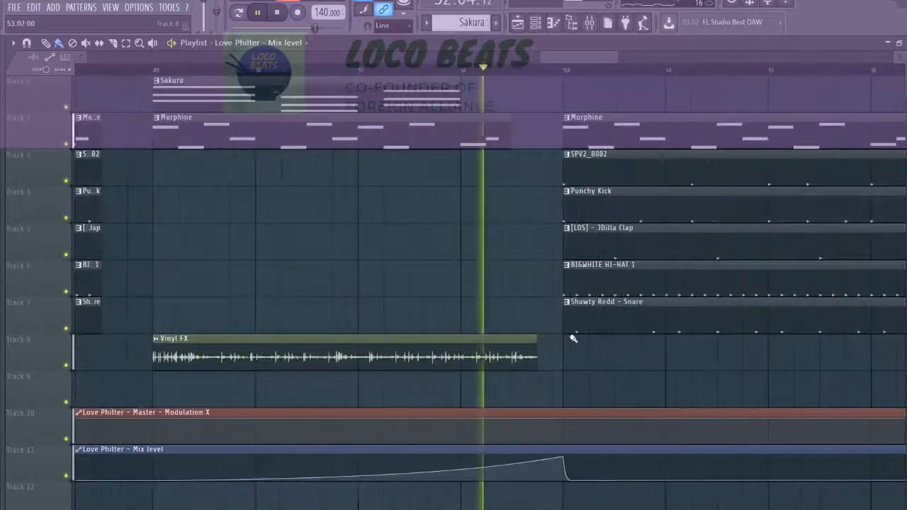
scroll(567, 338, down, 4)
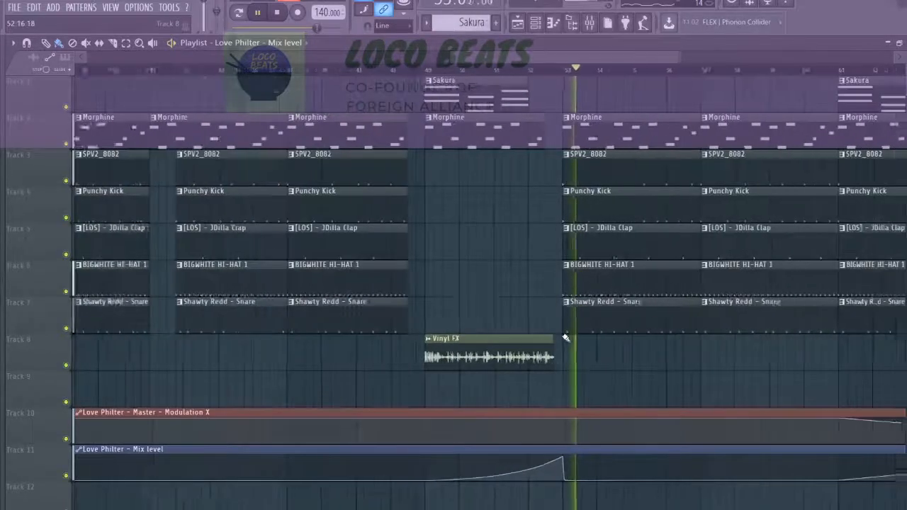
scroll(567, 338, down, 5)
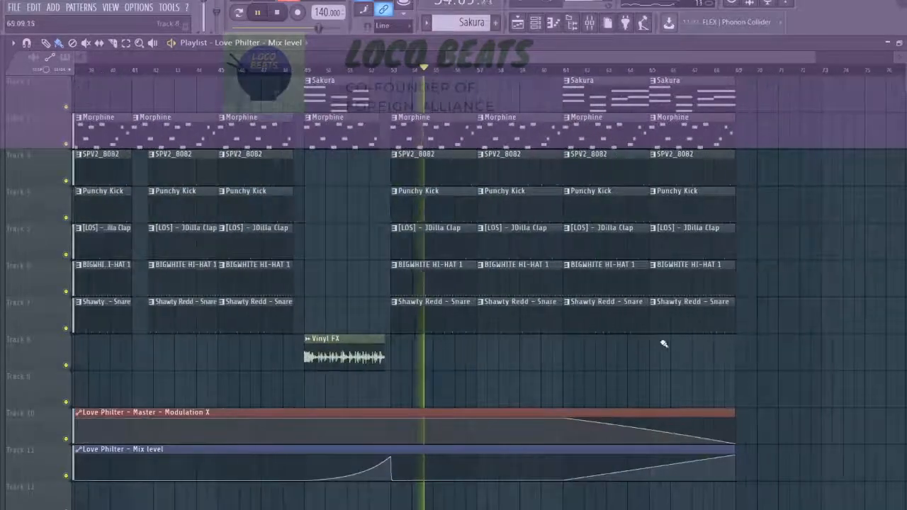
Create an automation clip for the master volume and place it on track 12 across the arrangement.
scroll(549, 360, down, 4)
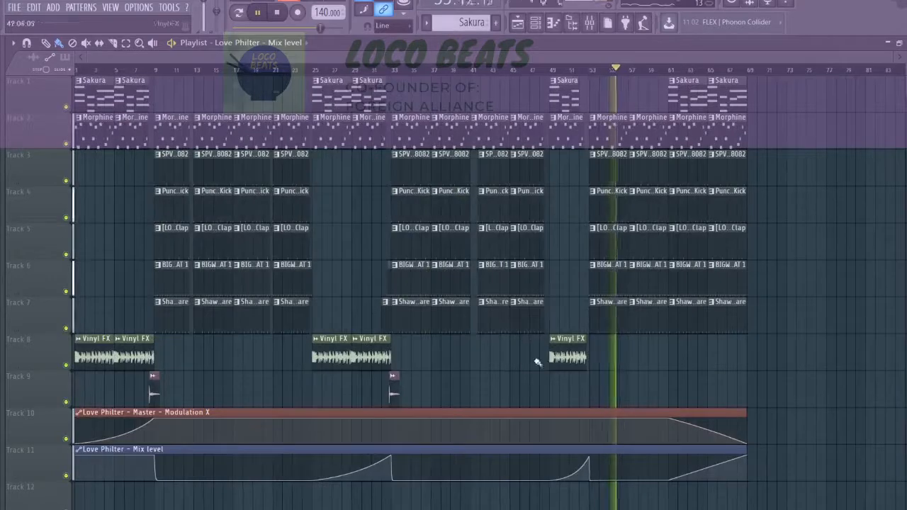
click(589, 23)
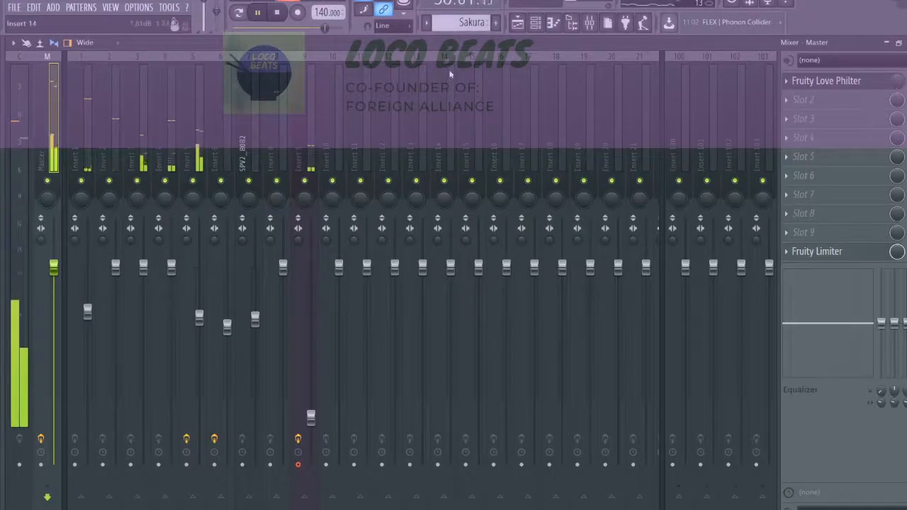
click(519, 24)
scroll(117, 377, down, 4)
scroll(116, 359, up, 5)
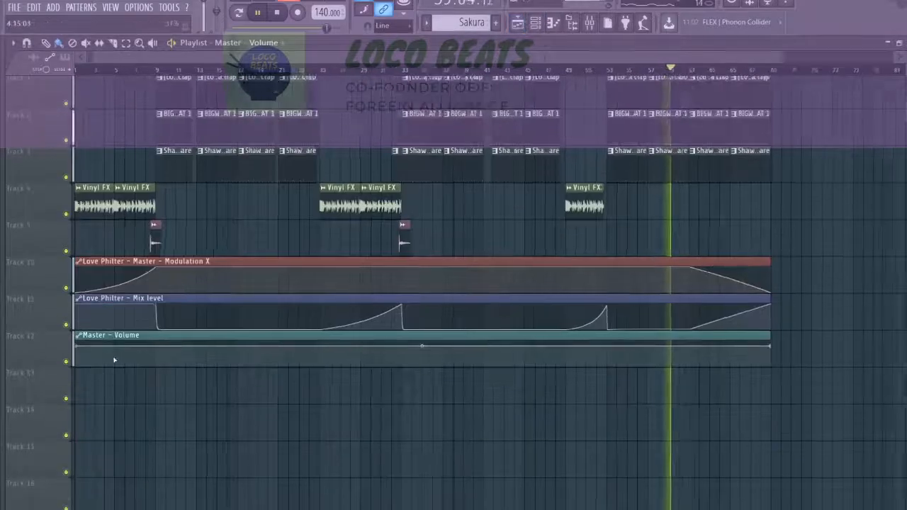
Fade the master volume in from zero at bar 1, adding a point at bar 9 and curving the rise steeply at the start.
right_click(277, 348)
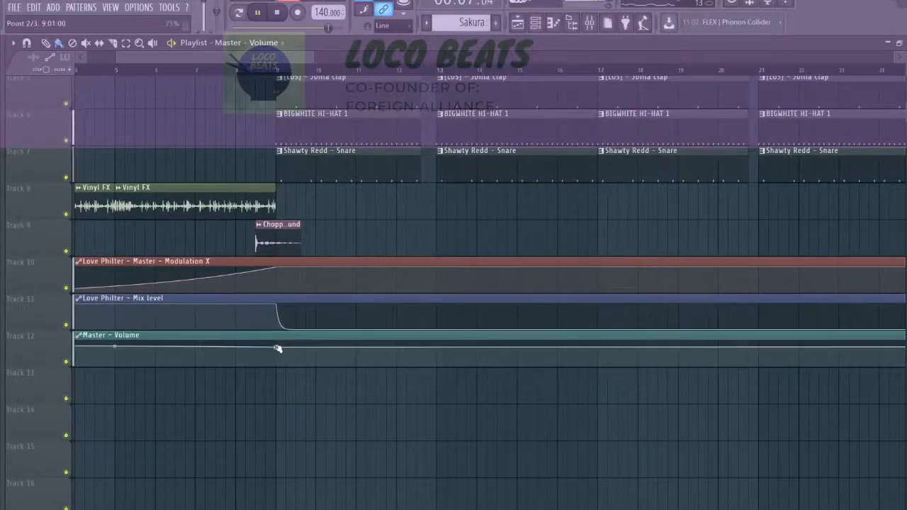
scroll(107, 349, down, 3)
drag(78, 348, 68, 394)
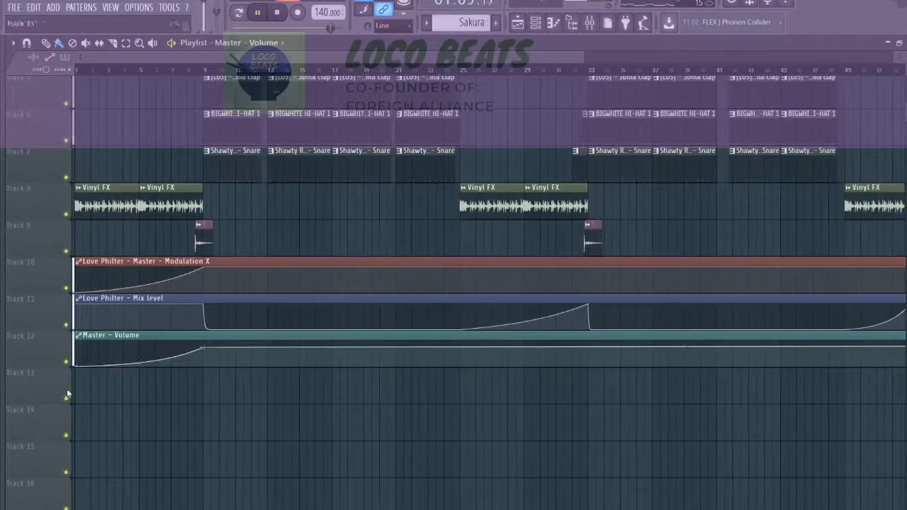
drag(135, 363, 135, 340)
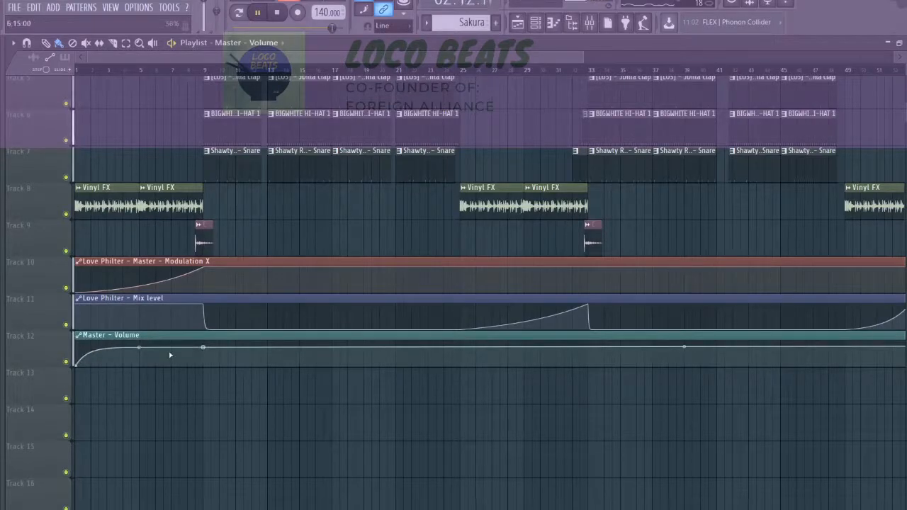
Fade the master volume out from a new point at bar 61, curving down to zero just before bar 69.
scroll(715, 370, down, 3)
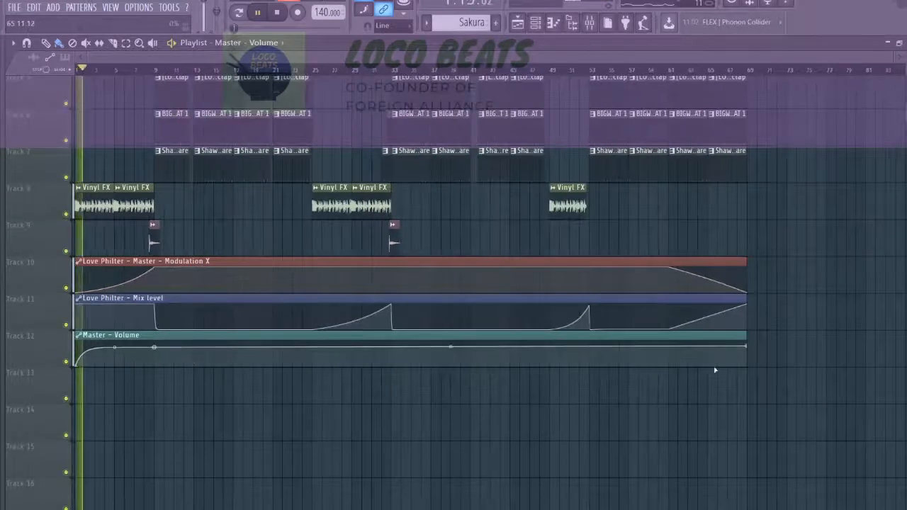
scroll(594, 351, up, 3)
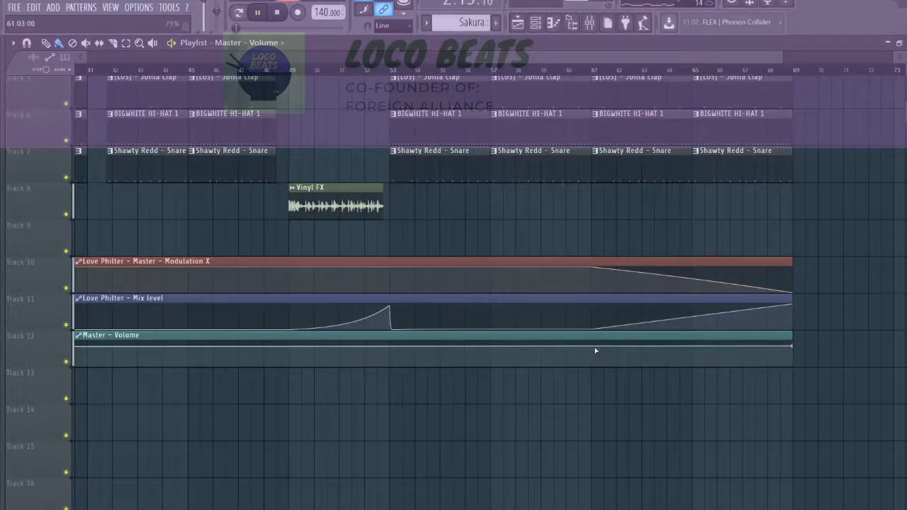
right_click(594, 349)
drag(793, 348, 789, 368)
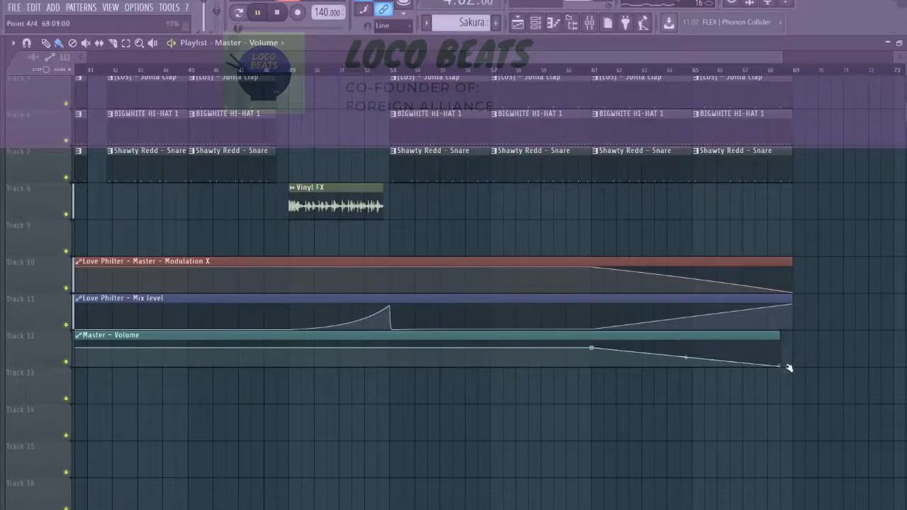
scroll(562, 352, down, 3)
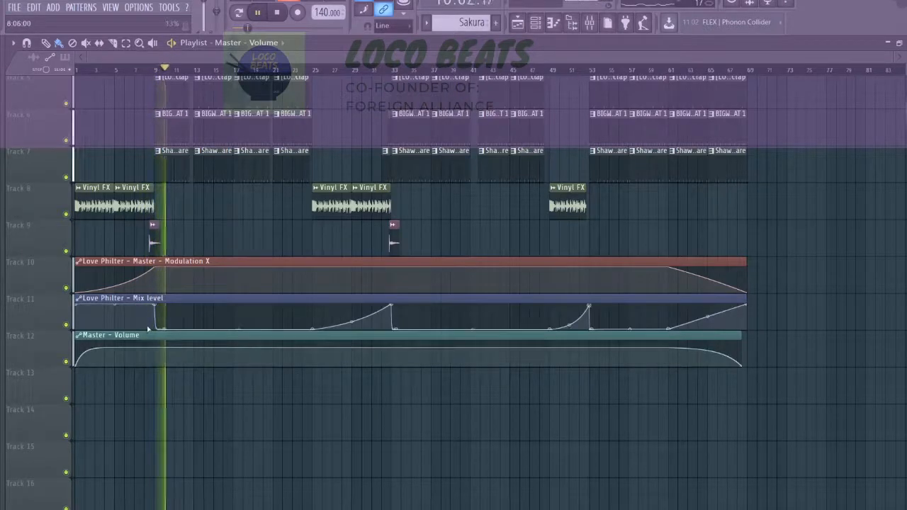
Make the Mix level automation drop vertically to zero at bar 9, and play the transition from just before it.
scroll(149, 329, up, 5)
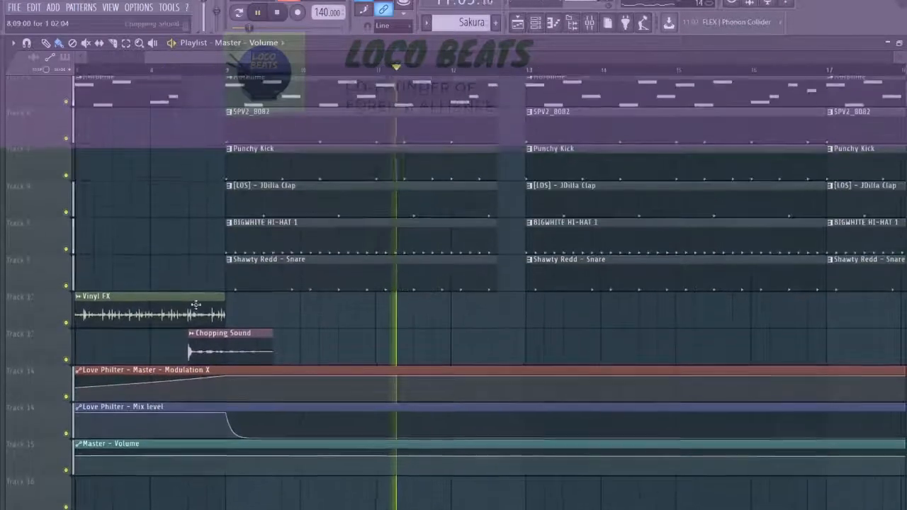
scroll(225, 370, up, 4)
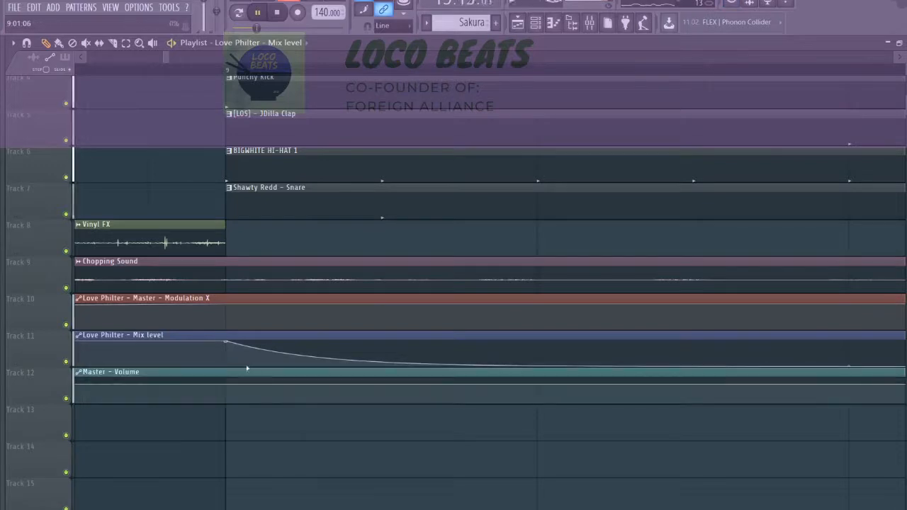
drag(246, 368, 243, 365)
scroll(226, 369, down, 5)
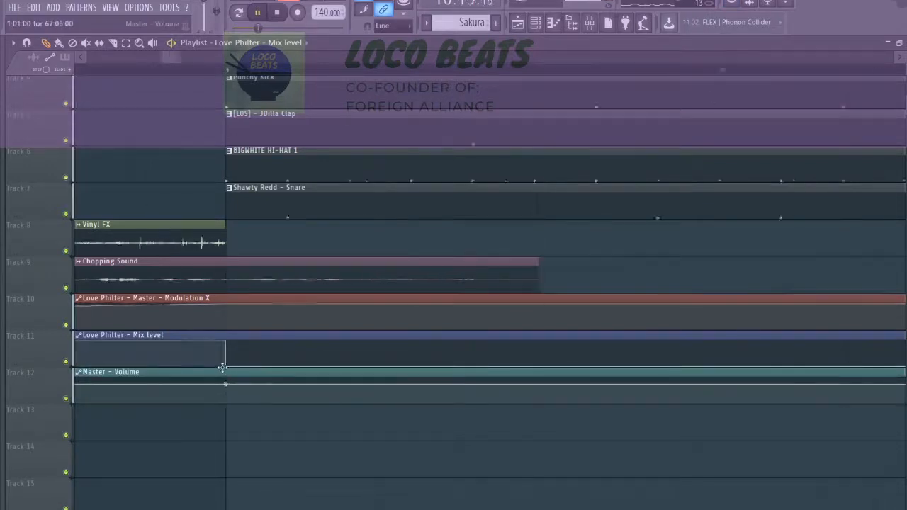
click(164, 72)
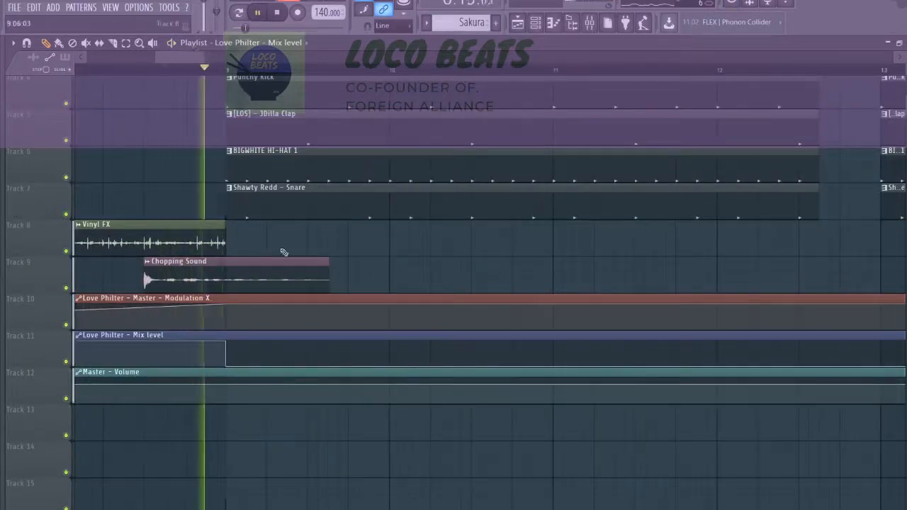
scroll(283, 279, down, 3)
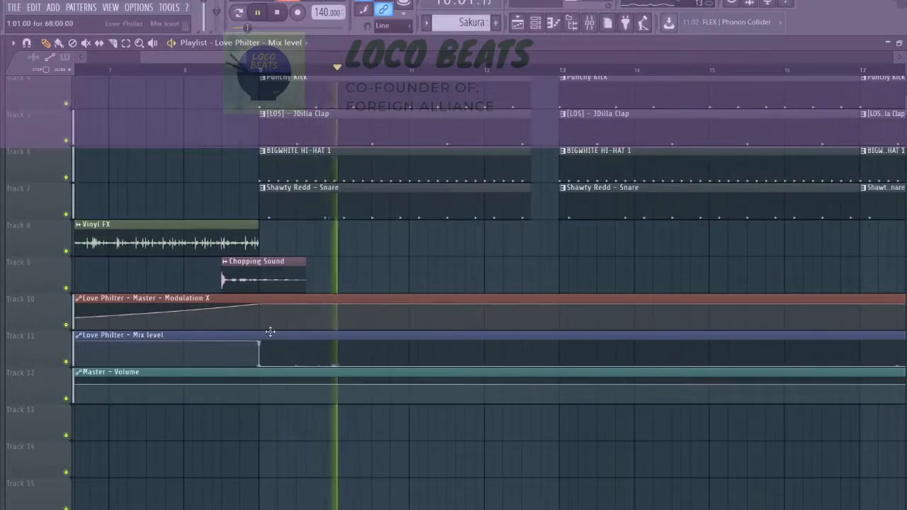
scroll(270, 328, down, 6)
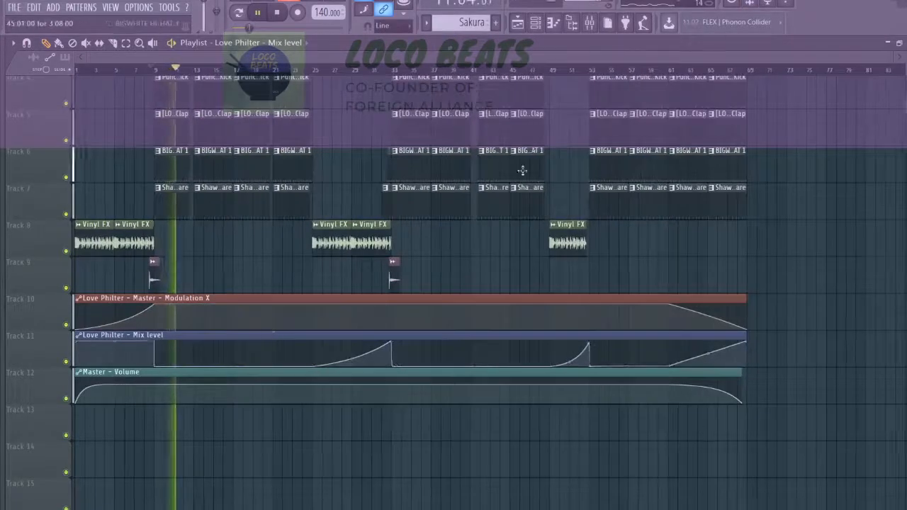